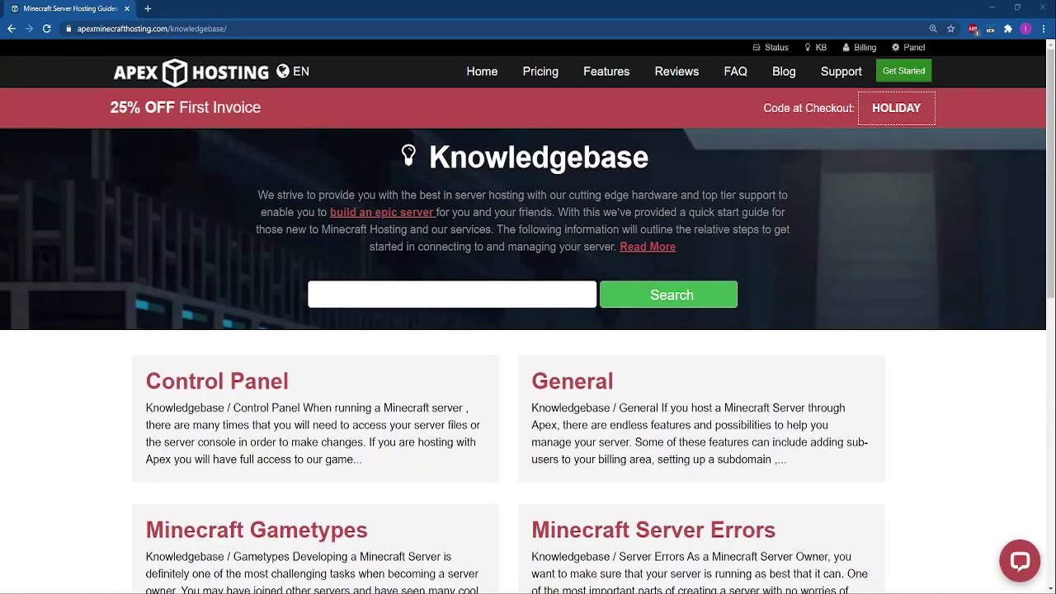
- Search the knowledgebase for "server optimization" and look through the article's lag causes, fixes and configuration files
{"action": "left_click", "coordinate": [383, 284]}
{"action": "type", "text": "se"}
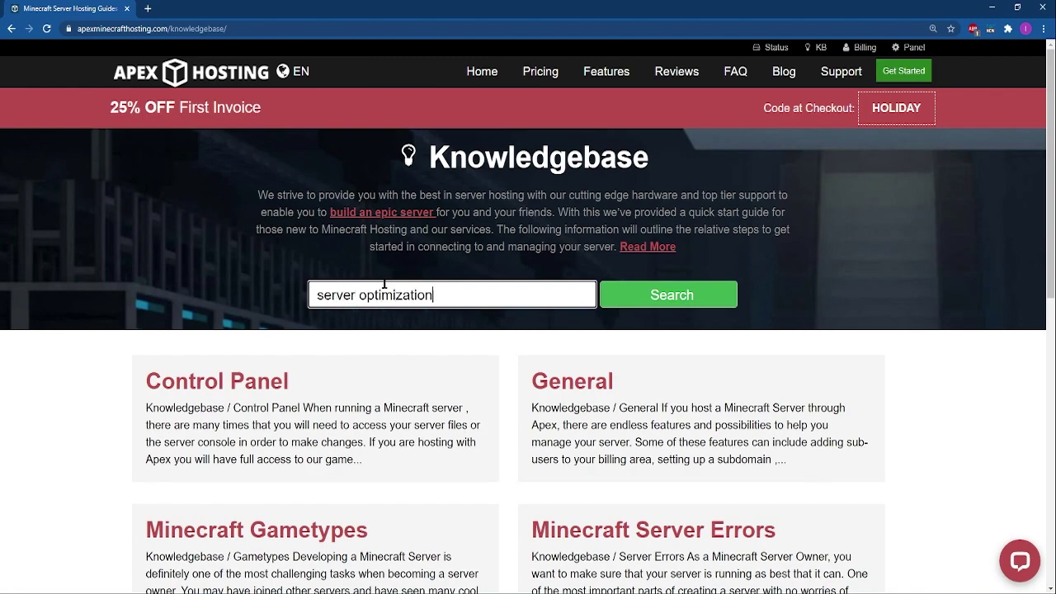
{"action": "type", "text": "rver optimization"}
{"action": "key", "text": "Return"}
{"action": "scroll", "coordinate": [384, 394], "scroll_direction": "down", "scroll_amount": 2}
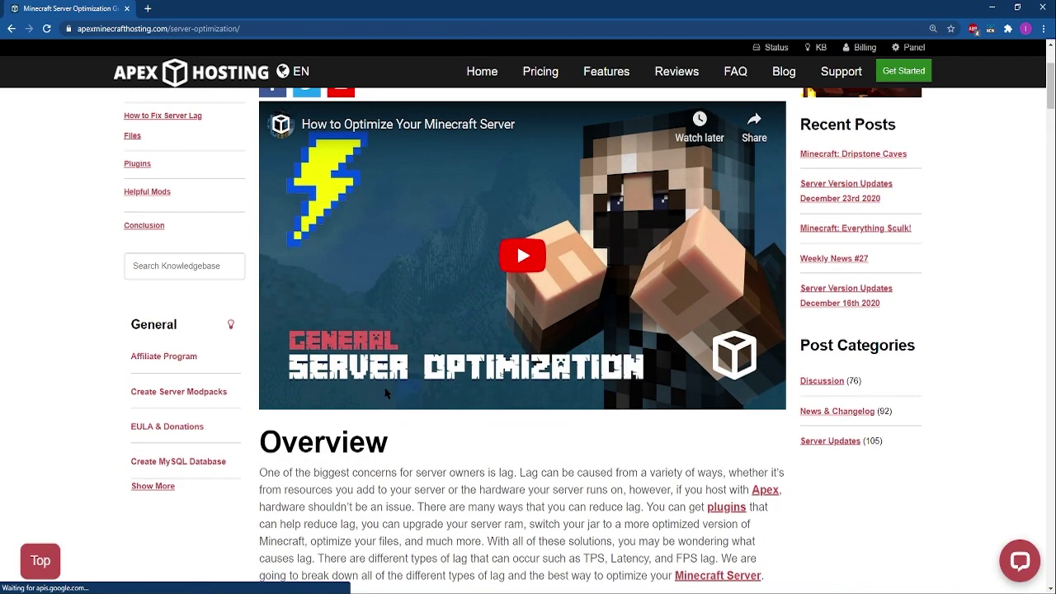
{"action": "scroll", "coordinate": [385, 394], "scroll_direction": "down", "scroll_amount": 15}
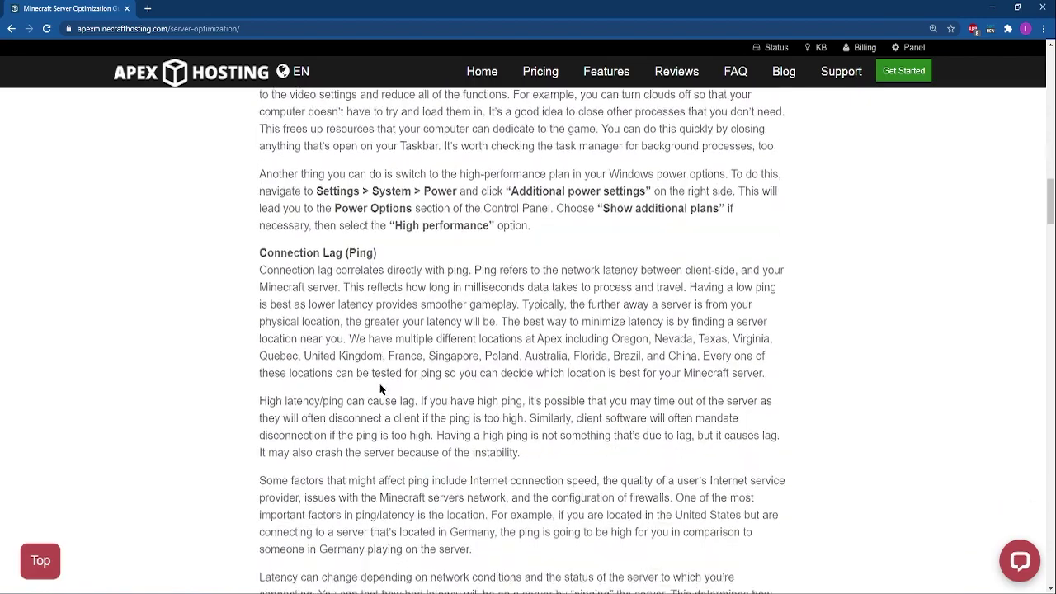
{"action": "scroll", "coordinate": [380, 390], "scroll_direction": "down", "scroll_amount": 20}
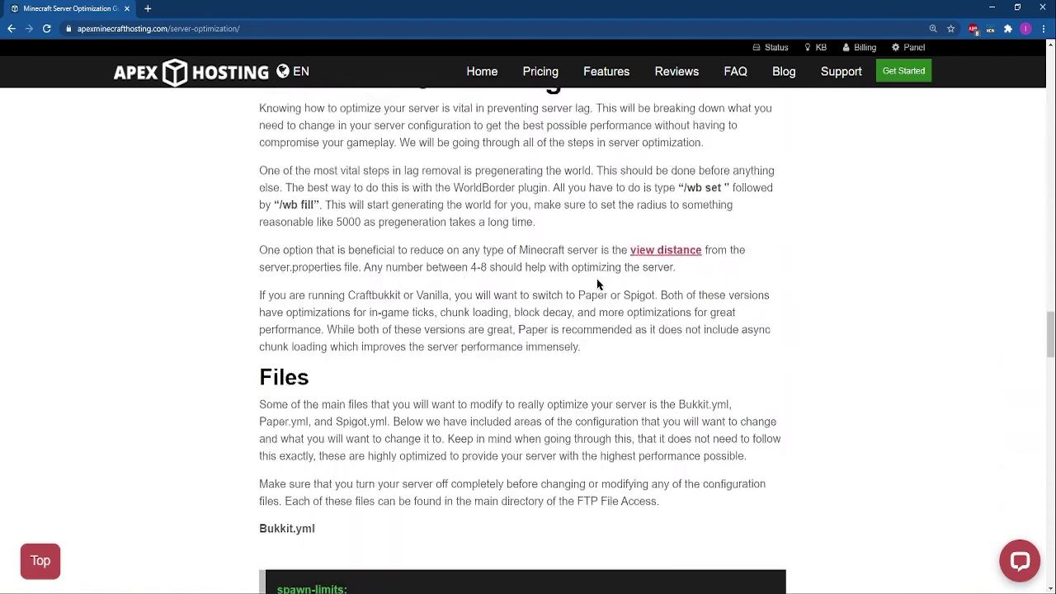
{"action": "scroll", "coordinate": [599, 284], "scroll_direction": "down", "scroll_amount": 8}
- Visit the site's Blog and Support pages and go back to the knowledgebase from the Support page's guides section
{"action": "left_click", "coordinate": [780, 72]}
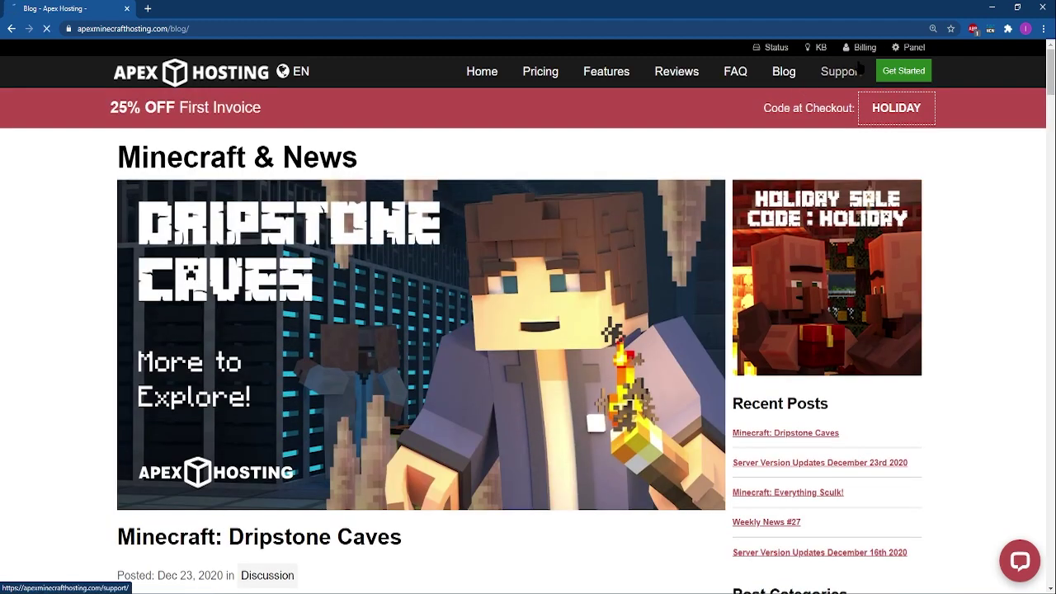
{"action": "left_click", "coordinate": [832, 71]}
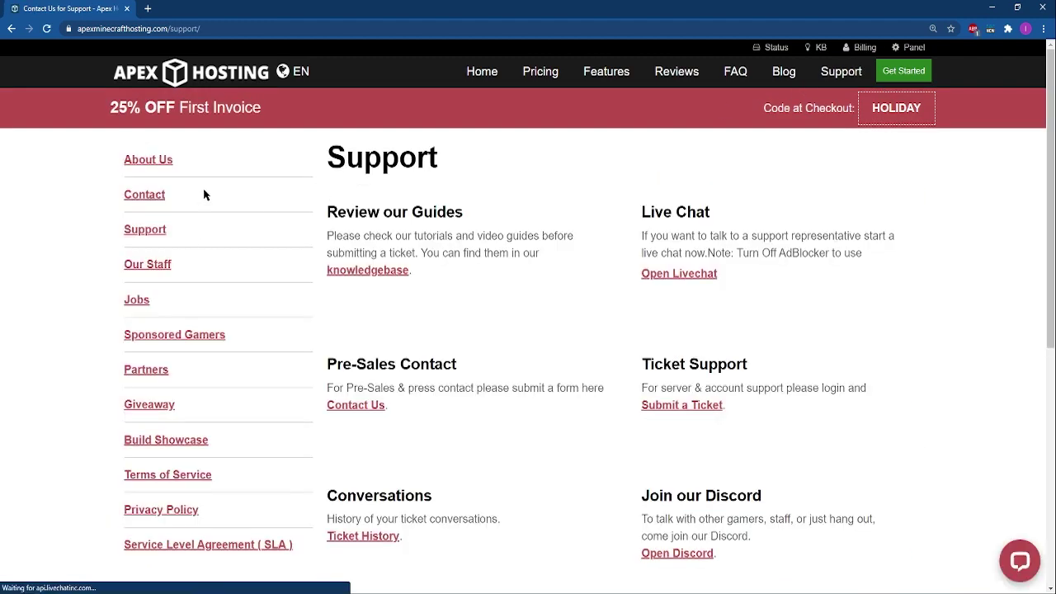
{"action": "left_click", "coordinate": [363, 271]}
- Search the knowledgebase for "make a server" and look through the results
{"action": "left_click", "coordinate": [426, 290]}
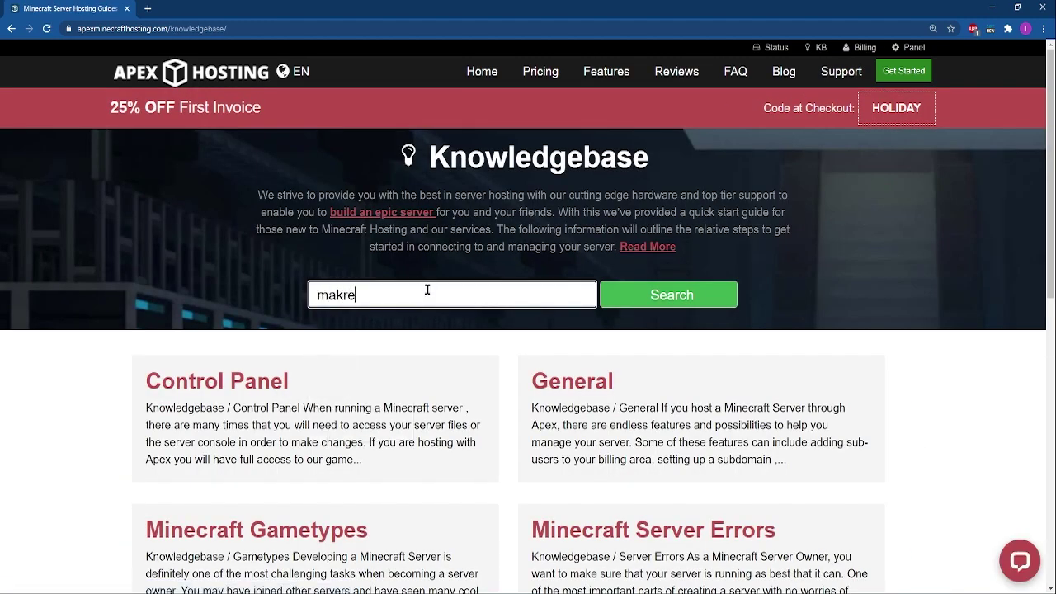
{"action": "type", "text": "make a serv"}
{"action": "key", "text": "Return"}
{"action": "scroll", "coordinate": [528, 371], "scroll_direction": "down", "scroll_amount": 2}
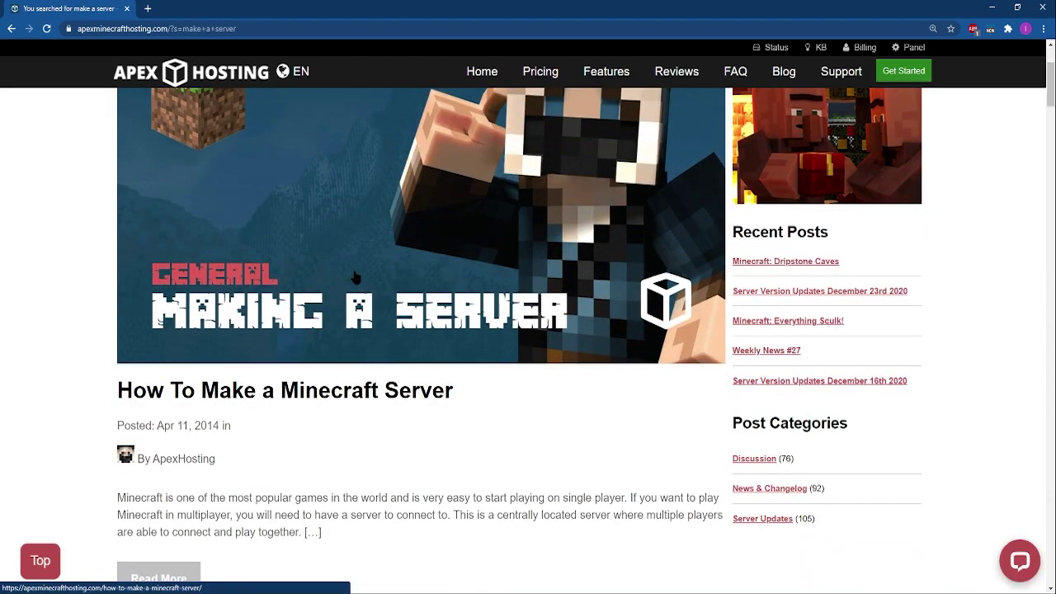
- Open the "How To Make a Minecraft Server" article and read through its hardware requirements, launch commands and server version comparison chart
{"action": "left_click", "coordinate": [283, 519]}
{"action": "scroll", "coordinate": [728, 357], "scroll_direction": "down", "scroll_amount": 5}
{"action": "scroll", "coordinate": [728, 356], "scroll_direction": "down", "scroll_amount": 13}
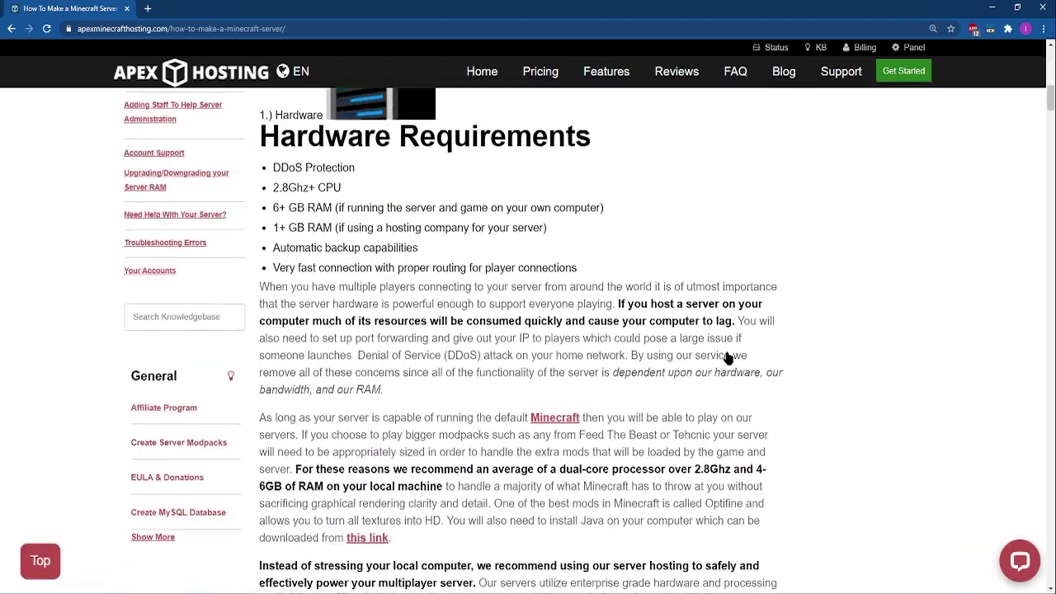
{"action": "scroll", "coordinate": [728, 356], "scroll_direction": "down", "scroll_amount": 15}
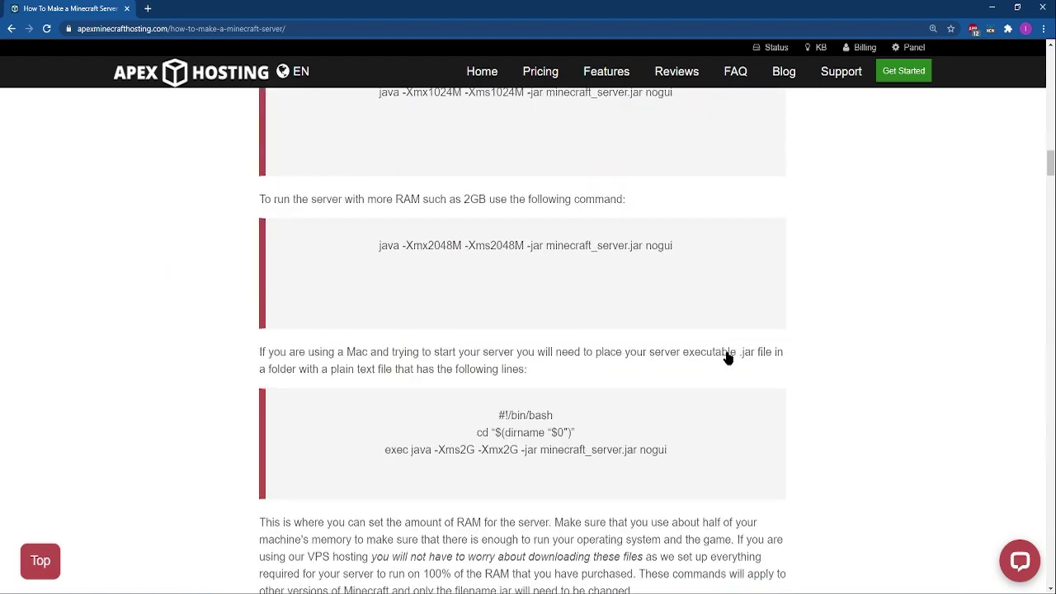
{"action": "scroll", "coordinate": [728, 357], "scroll_direction": "down", "scroll_amount": 2}
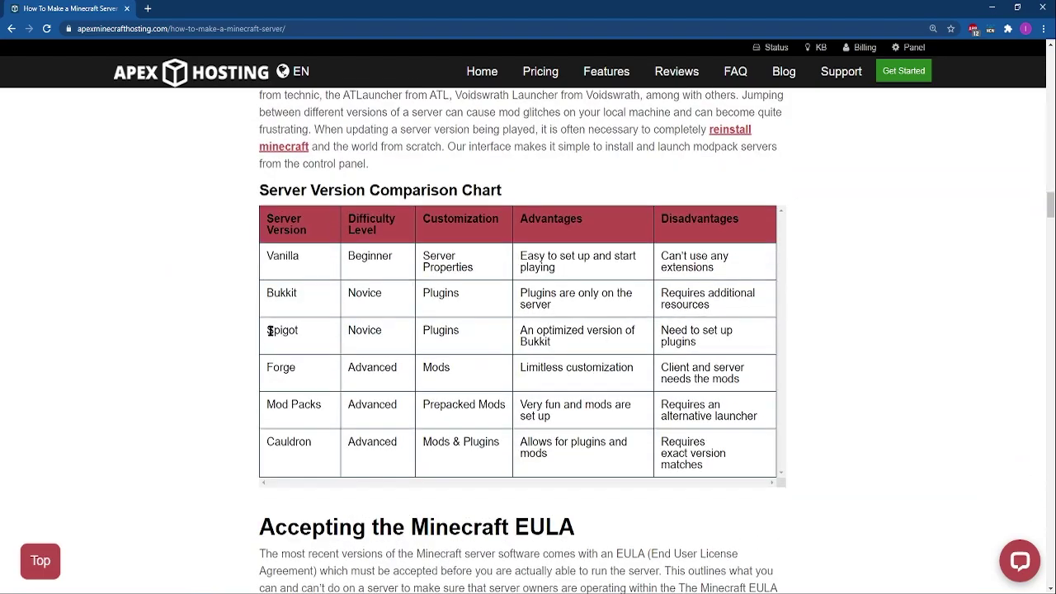
{"action": "scroll", "coordinate": [399, 436], "scroll_direction": "down", "scroll_amount": 3}
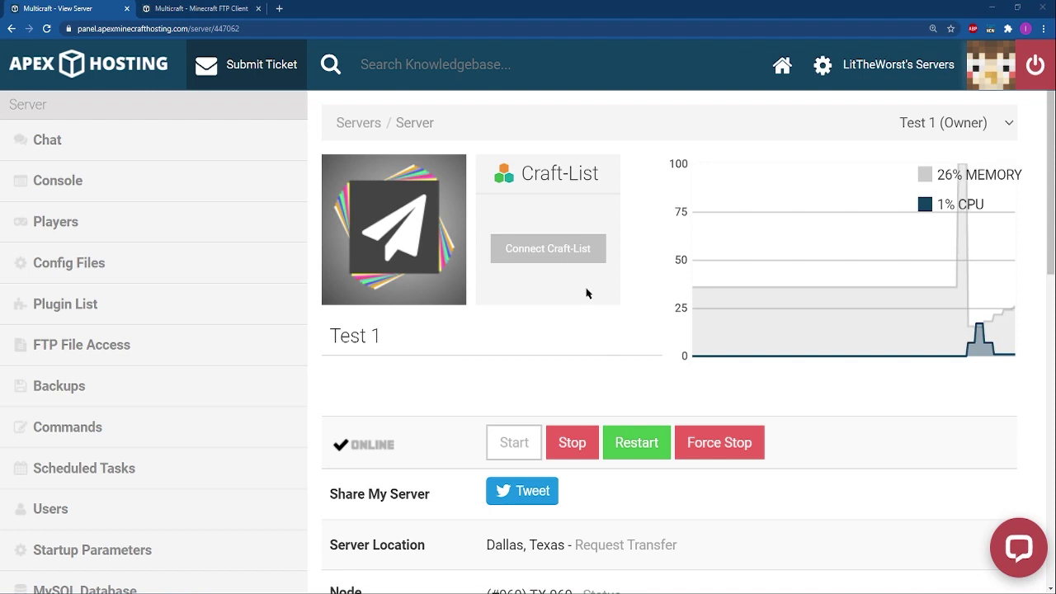
- Look over the Test 1 server's overview and open the overview page of the server named Online in the other browser tab
{"action": "scroll", "coordinate": [466, 264], "scroll_direction": "down", "scroll_amount": 2}
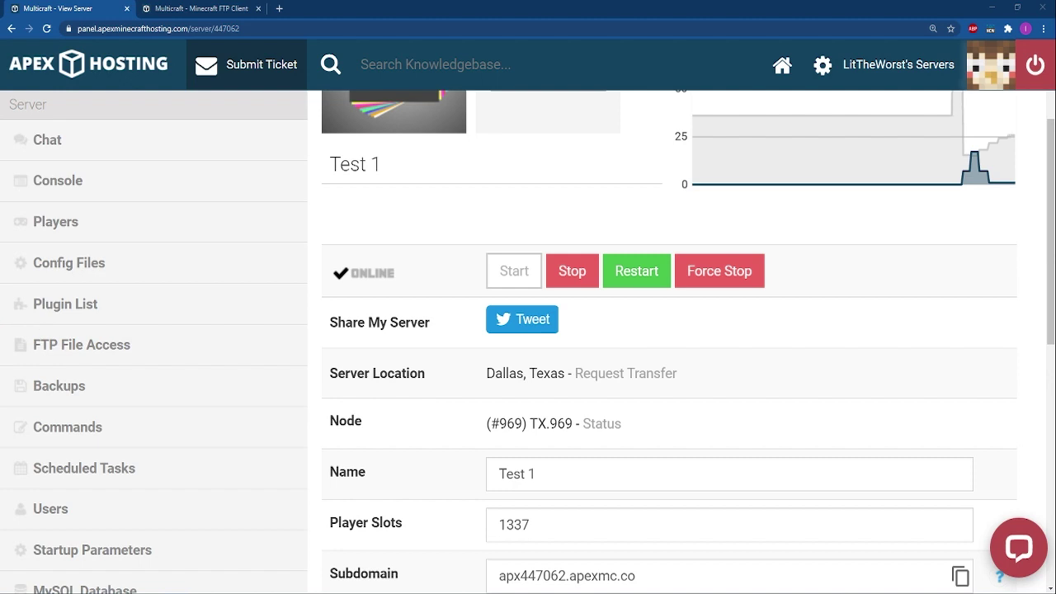
{"action": "left_click", "coordinate": [213, 7]}
{"action": "scroll", "coordinate": [576, 292], "scroll_direction": "up", "scroll_amount": 2}
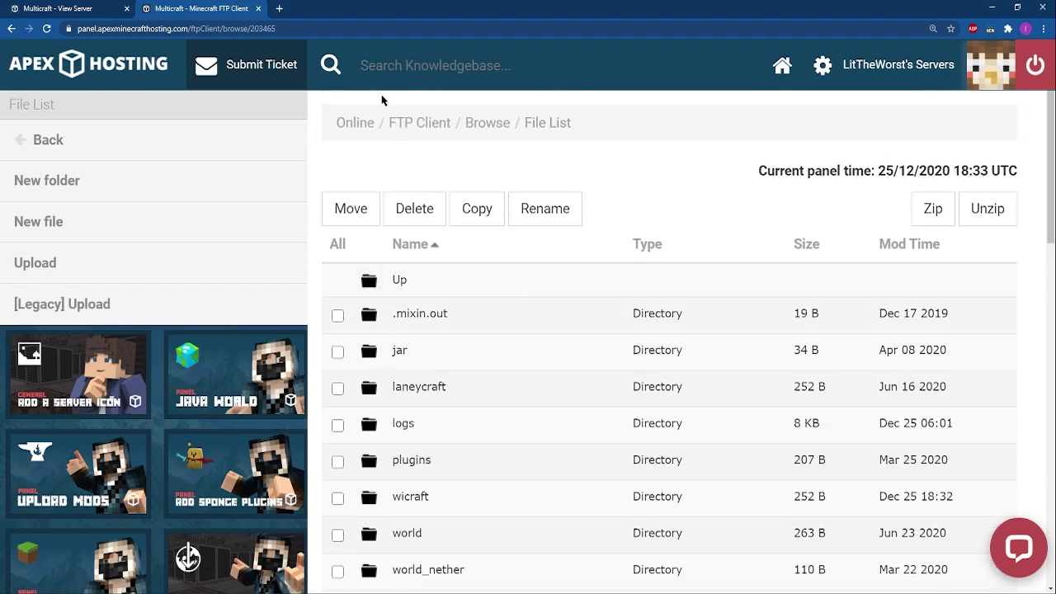
{"action": "left_click", "coordinate": [355, 123]}
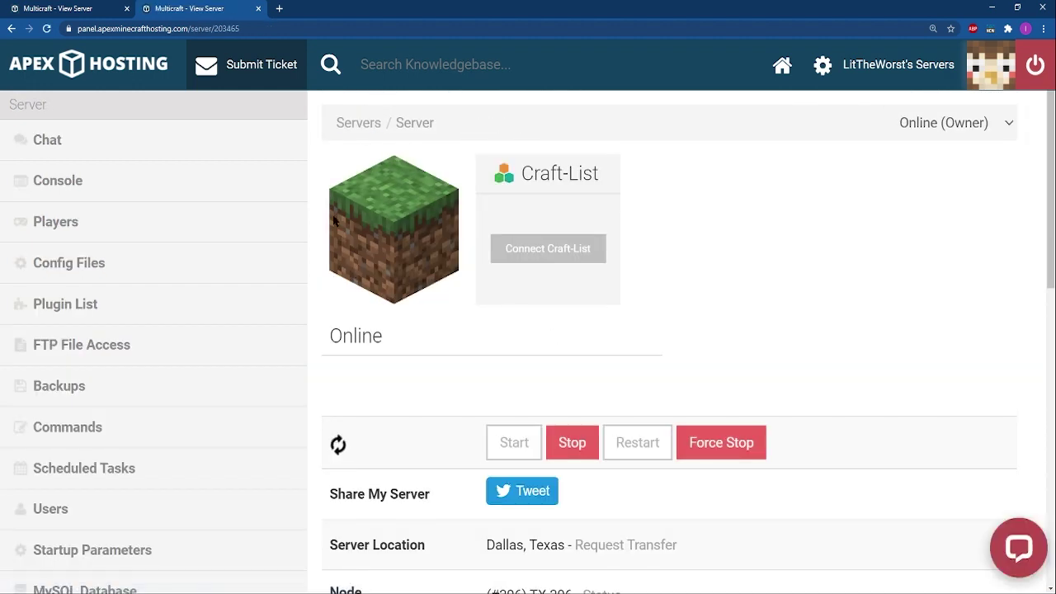
- Log in to the Online server's FTP file access with the saved control panel password and open the laneycraft folder
{"action": "left_click", "coordinate": [115, 351]}
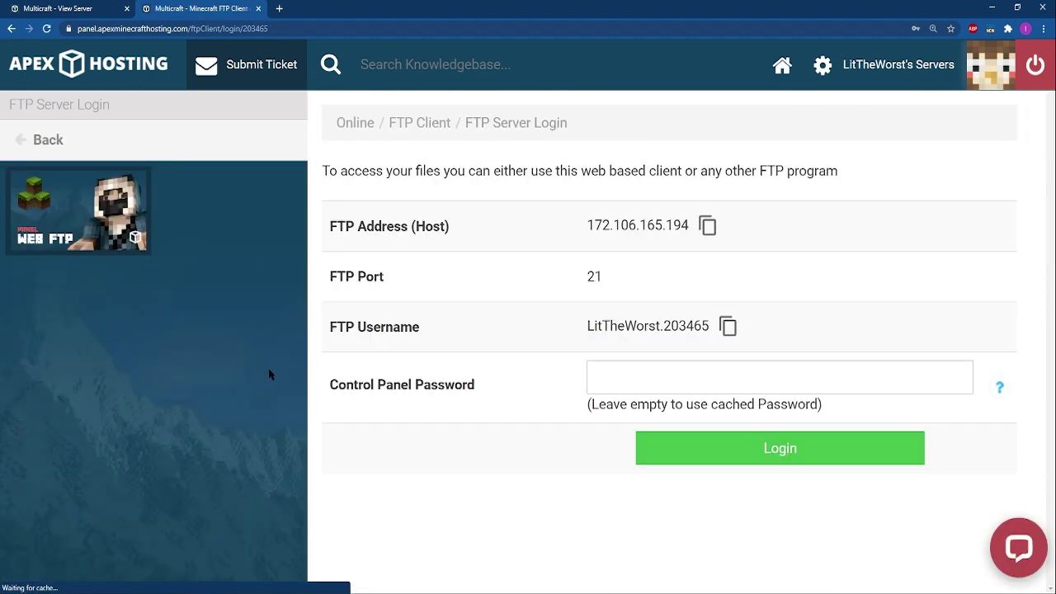
{"action": "left_click", "coordinate": [672, 363]}
{"action": "left_click", "coordinate": [674, 416]}
{"action": "left_click", "coordinate": [677, 435]}
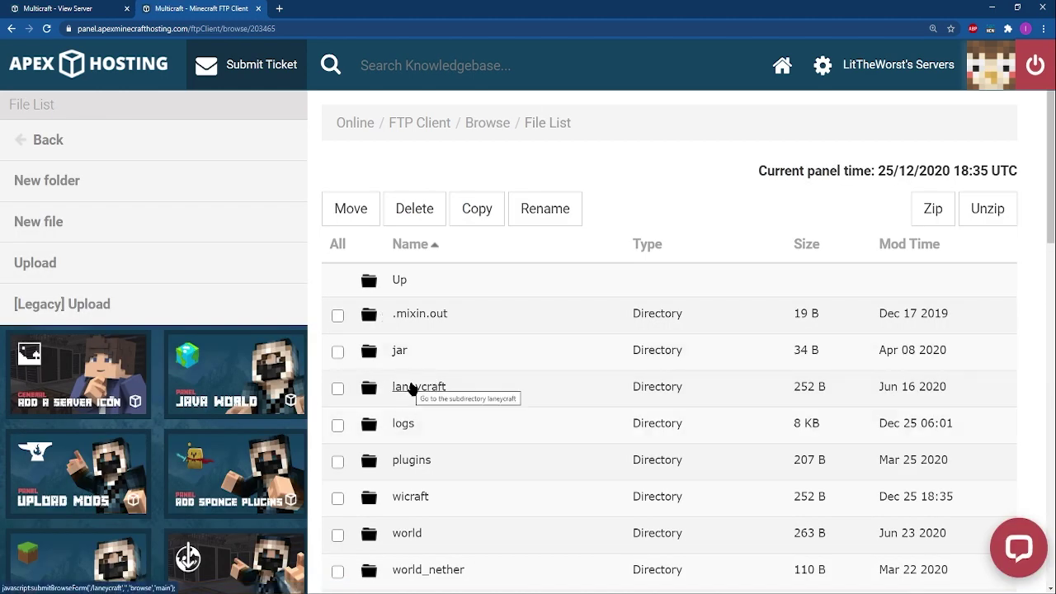
{"action": "left_click", "coordinate": [417, 389]}
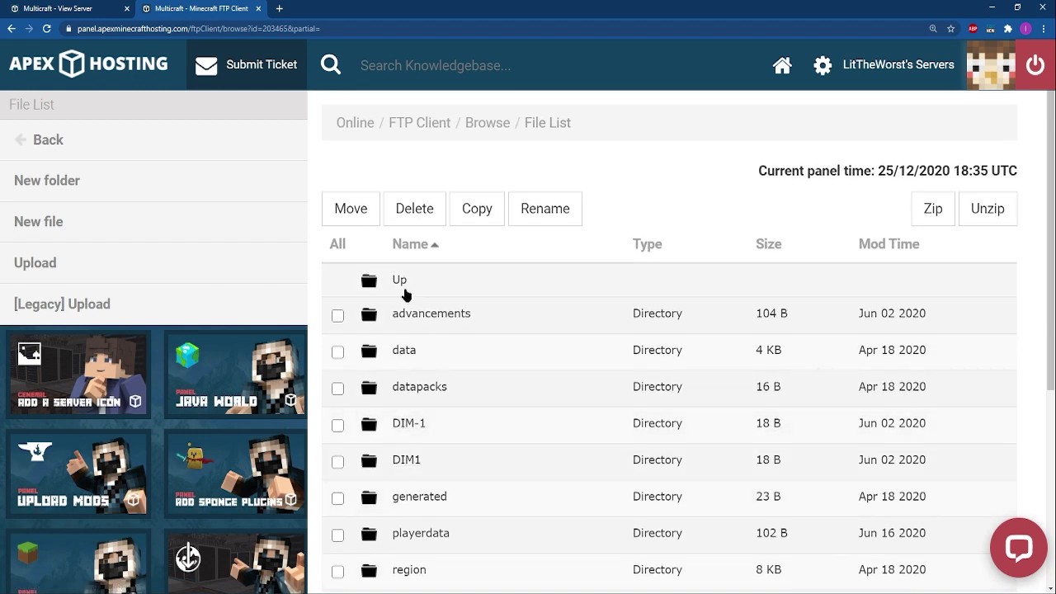
- Switch to the Test 1 server, log in to its FTP file access with the saved control panel password and view its root folders
{"action": "left_click", "coordinate": [82, 10]}
{"action": "scroll", "coordinate": [467, 297], "scroll_direction": "up", "scroll_amount": 3}
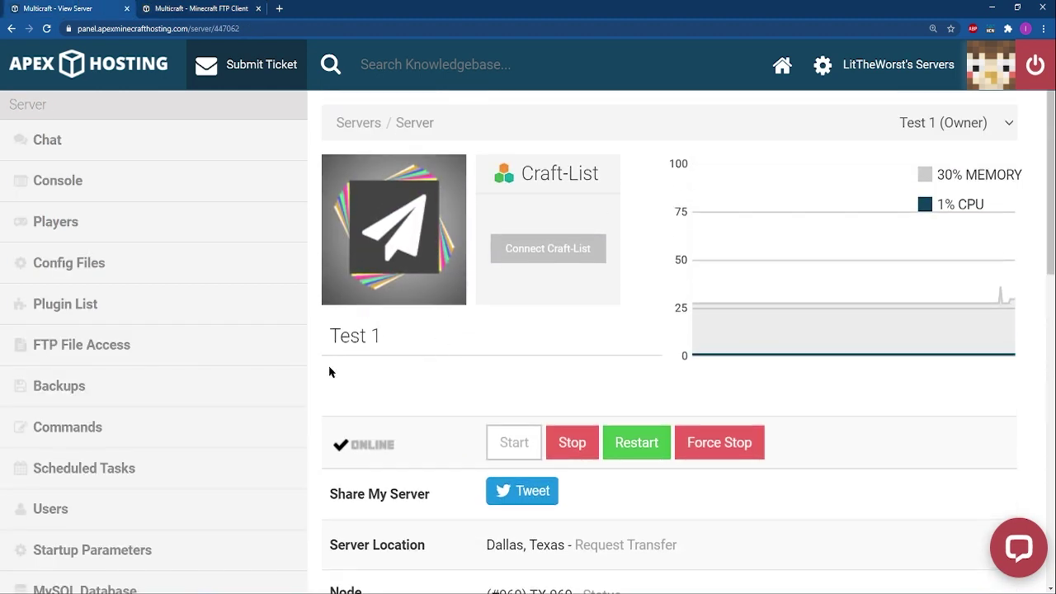
{"action": "left_click", "coordinate": [221, 363]}
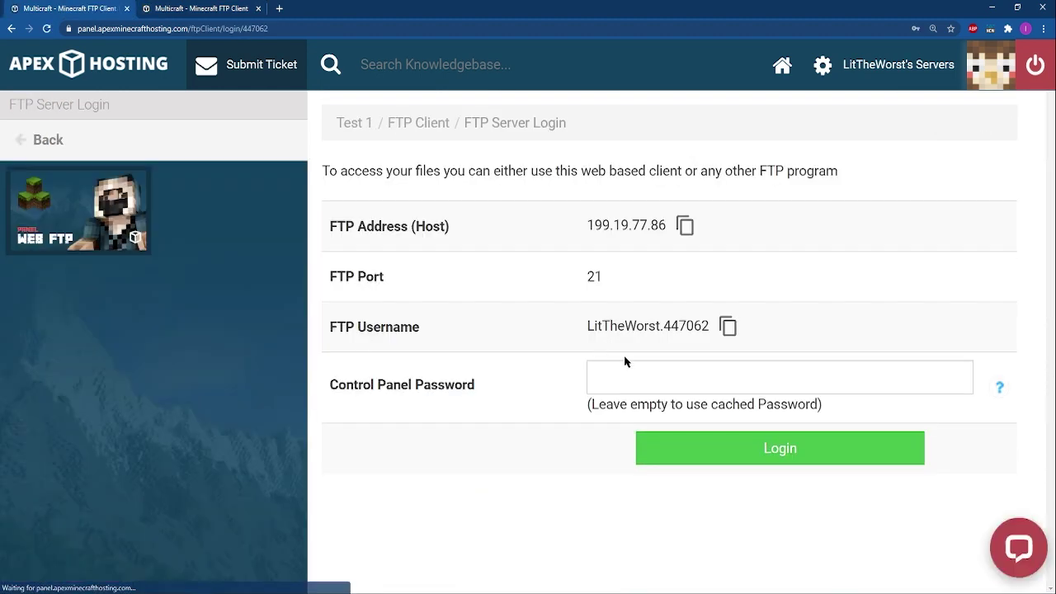
{"action": "left_click", "coordinate": [628, 377]}
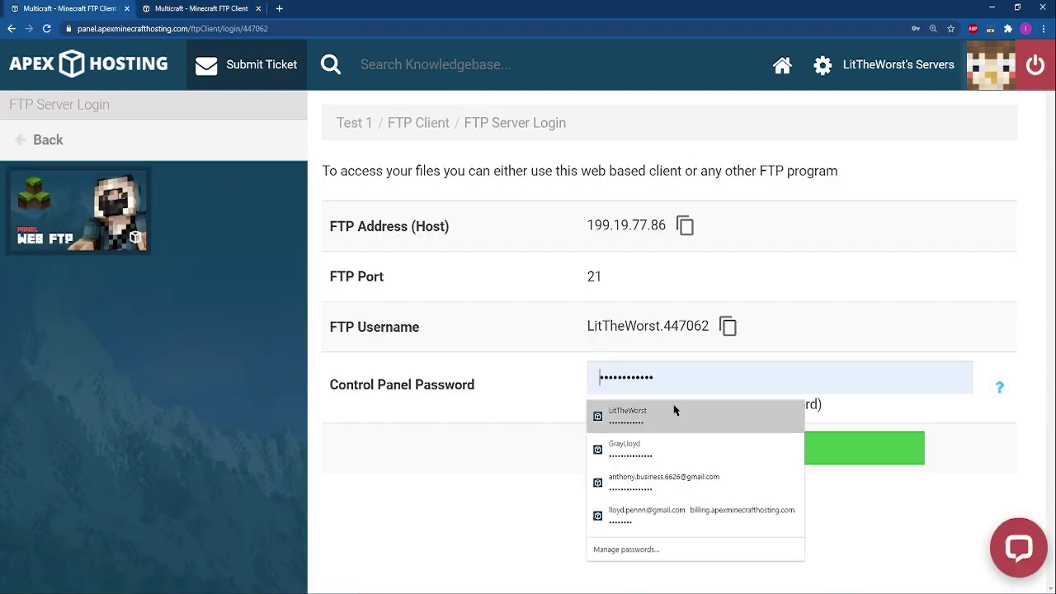
{"action": "left_click", "coordinate": [674, 405]}
{"action": "left_click", "coordinate": [733, 451]}
{"action": "scroll", "coordinate": [520, 356], "scroll_direction": "down", "scroll_amount": 1}
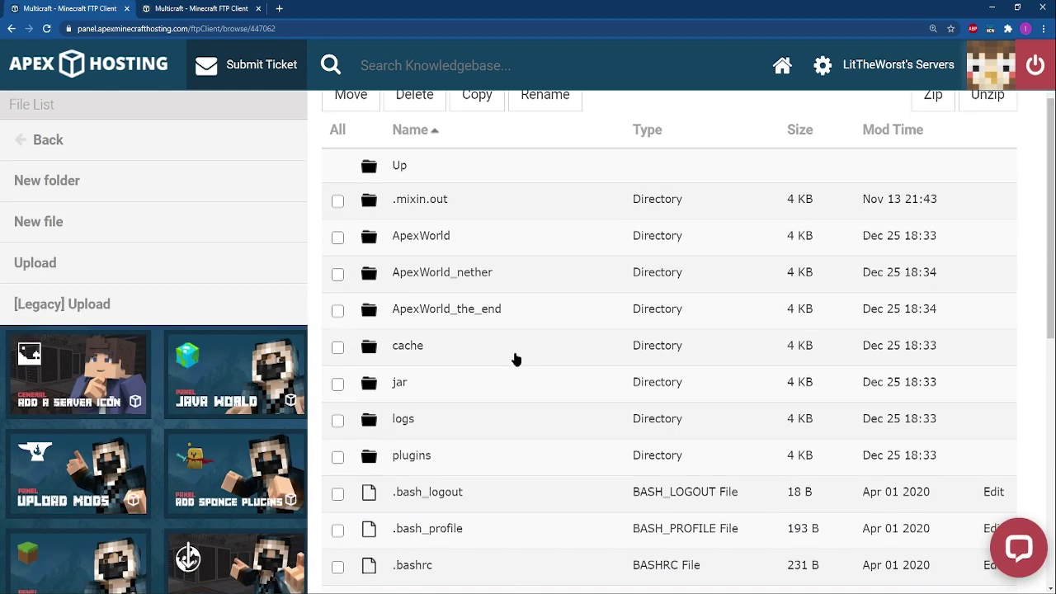
{"action": "scroll", "coordinate": [408, 260], "scroll_direction": "up", "scroll_amount": 1}
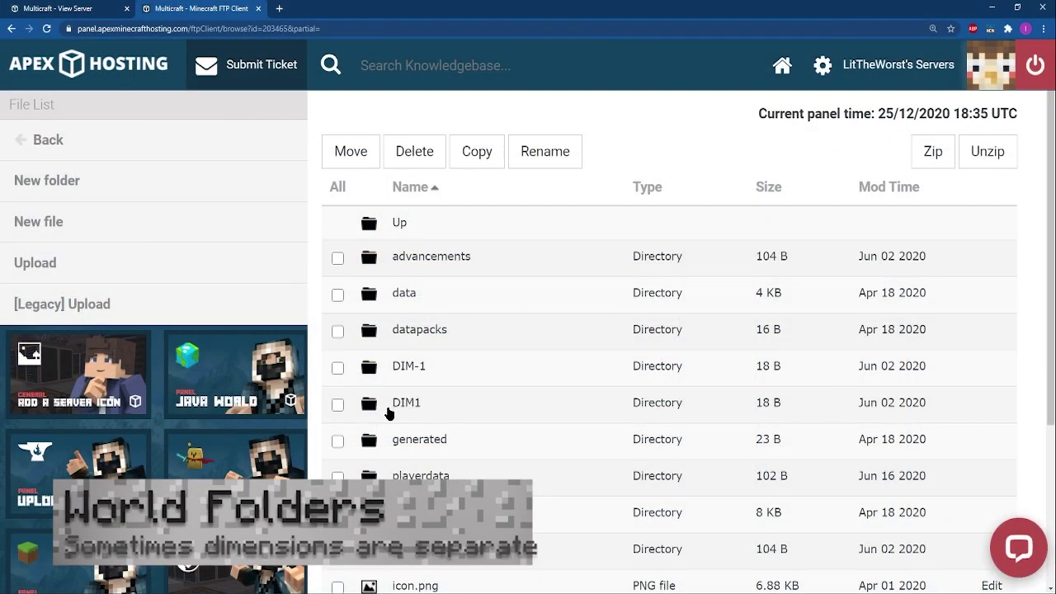
- Return to the Test 1 server, reopen its FTP files with the saved control panel password and examine the separate ApexWorld dimension folders
{"action": "scroll", "coordinate": [409, 408], "scroll_direction": "up", "scroll_amount": 1}
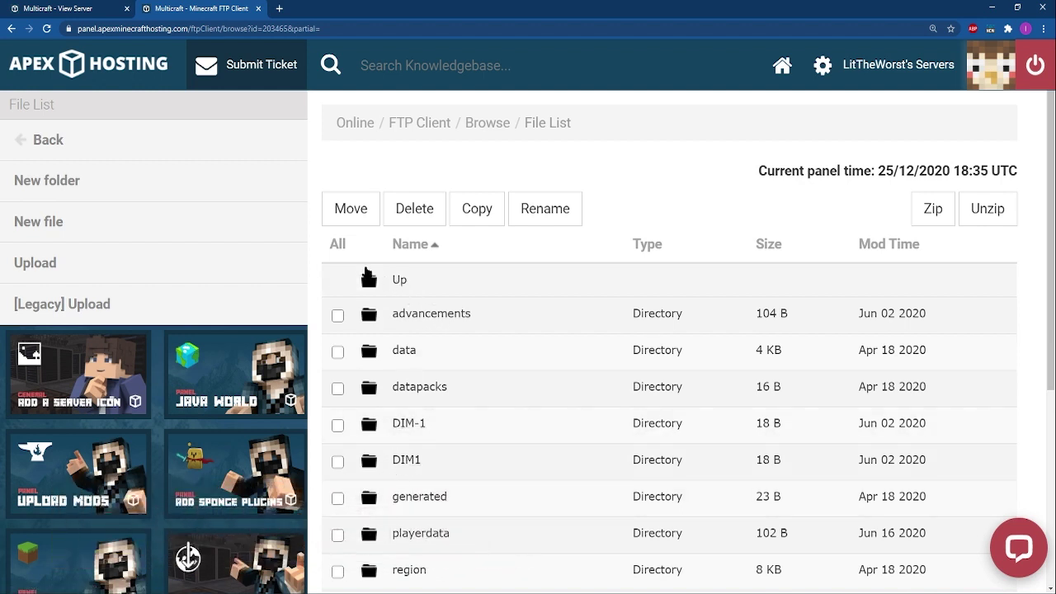
{"action": "left_click", "coordinate": [86, 8]}
{"action": "scroll", "coordinate": [464, 320], "scroll_direction": "up", "scroll_amount": 2}
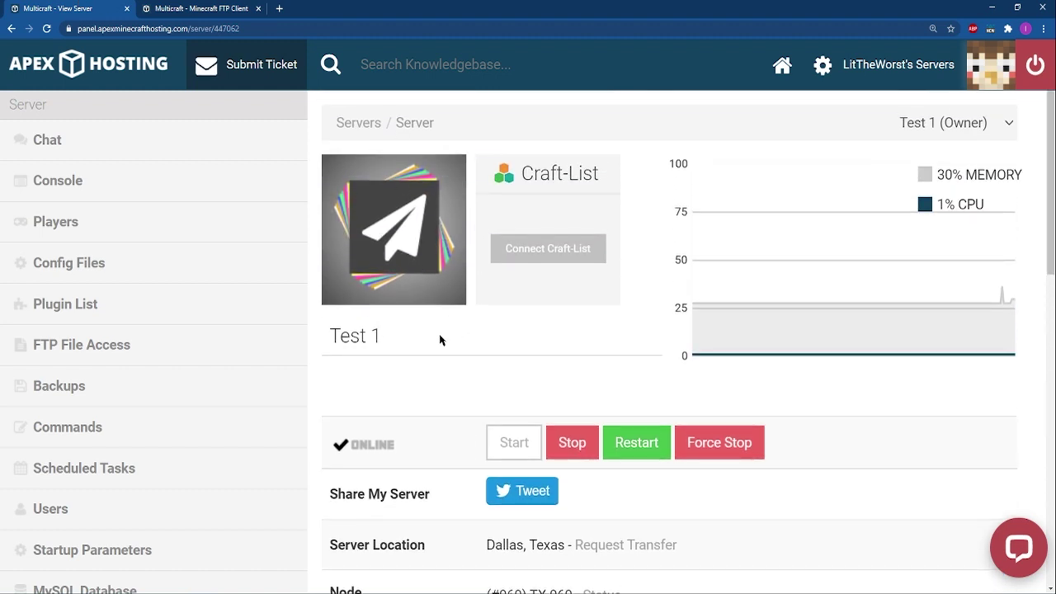
{"action": "left_click", "coordinate": [218, 363]}
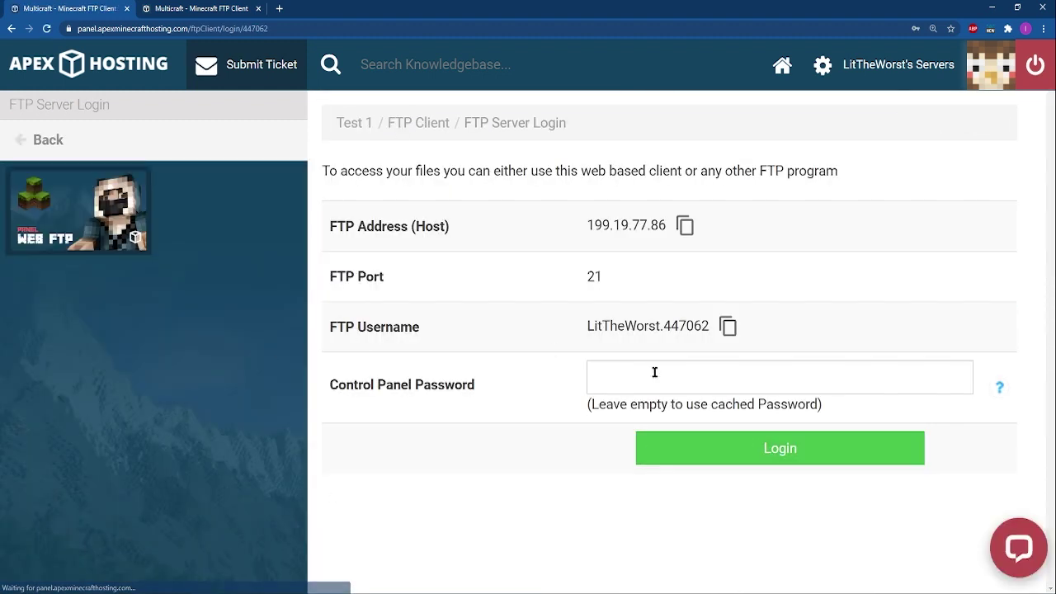
{"action": "left_click", "coordinate": [654, 372]}
{"action": "left_click", "coordinate": [675, 408]}
{"action": "left_click", "coordinate": [740, 457]}
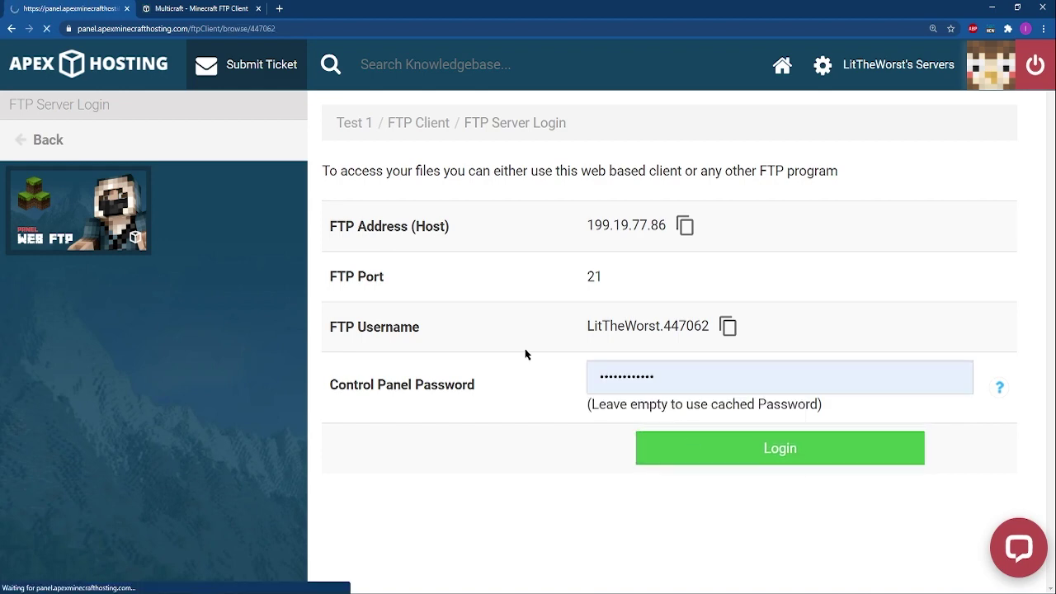
{"action": "scroll", "coordinate": [520, 354], "scroll_direction": "down", "scroll_amount": 2}
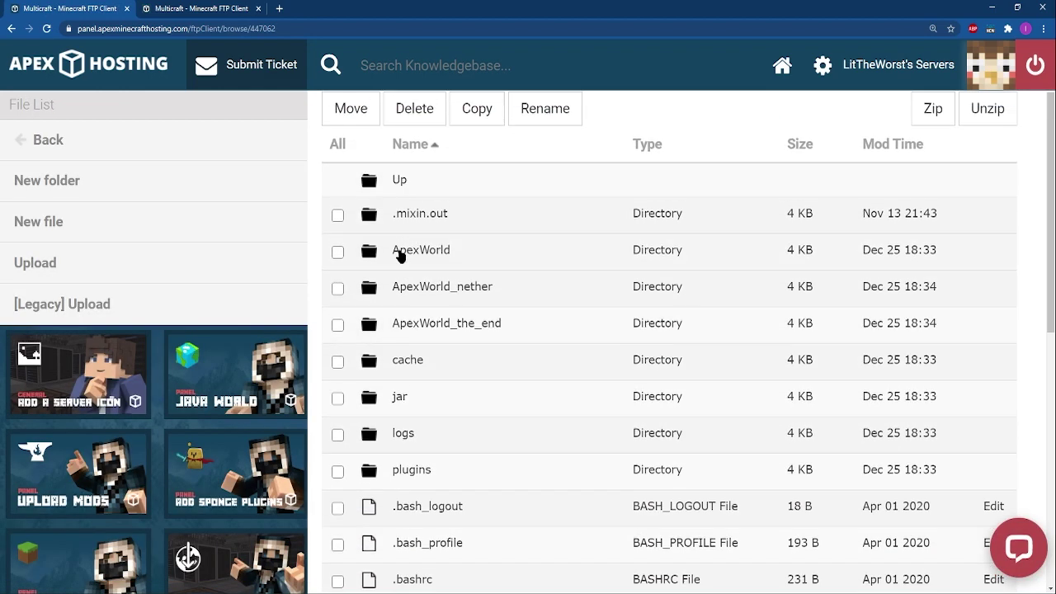
{"action": "scroll", "coordinate": [400, 256], "scroll_direction": "up", "scroll_amount": 1}
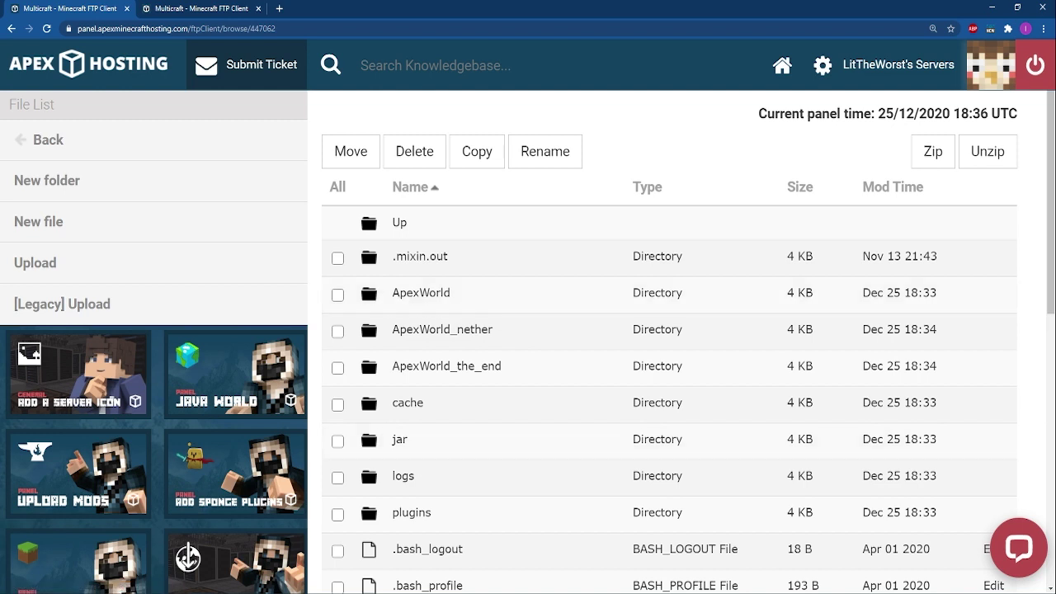
- Refresh the Test 1 file list, open the ApexWorld folder and look through its contents
{"action": "key", "text": "F5"}
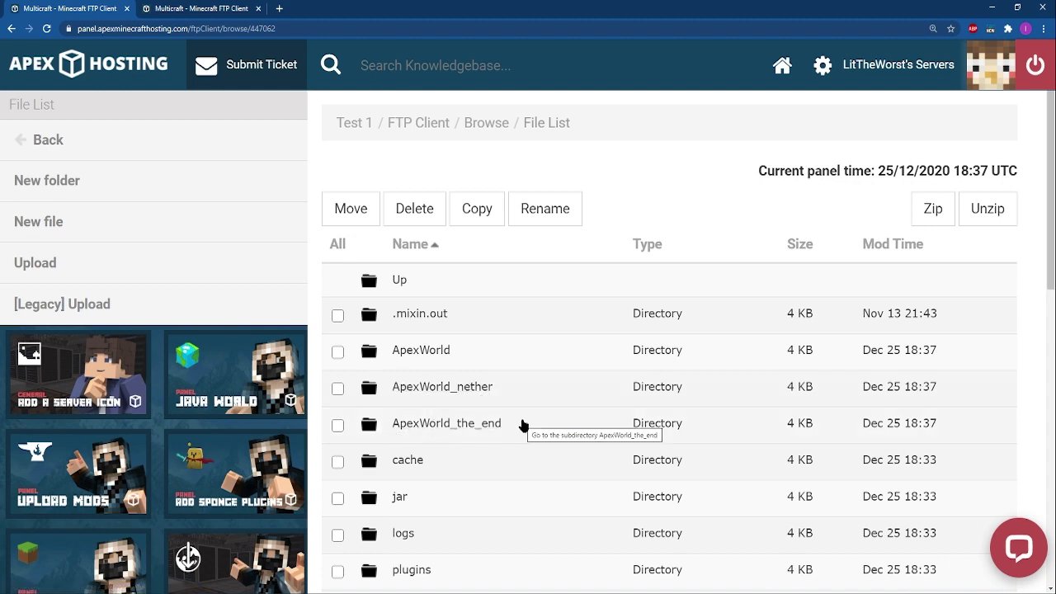
{"action": "left_click", "coordinate": [429, 352]}
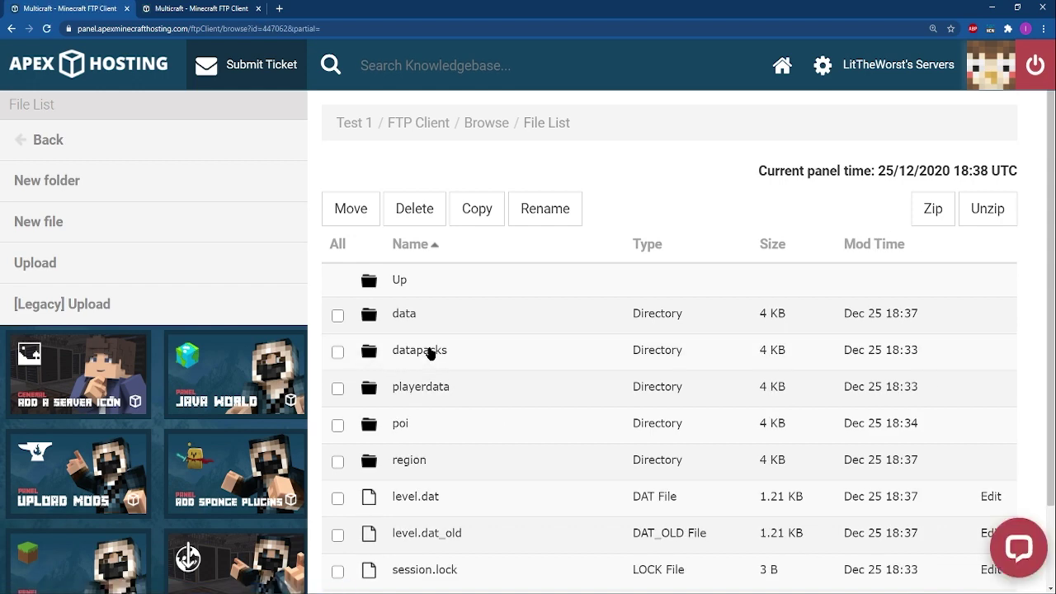
{"action": "scroll", "coordinate": [429, 353], "scroll_direction": "down", "scroll_amount": 1}
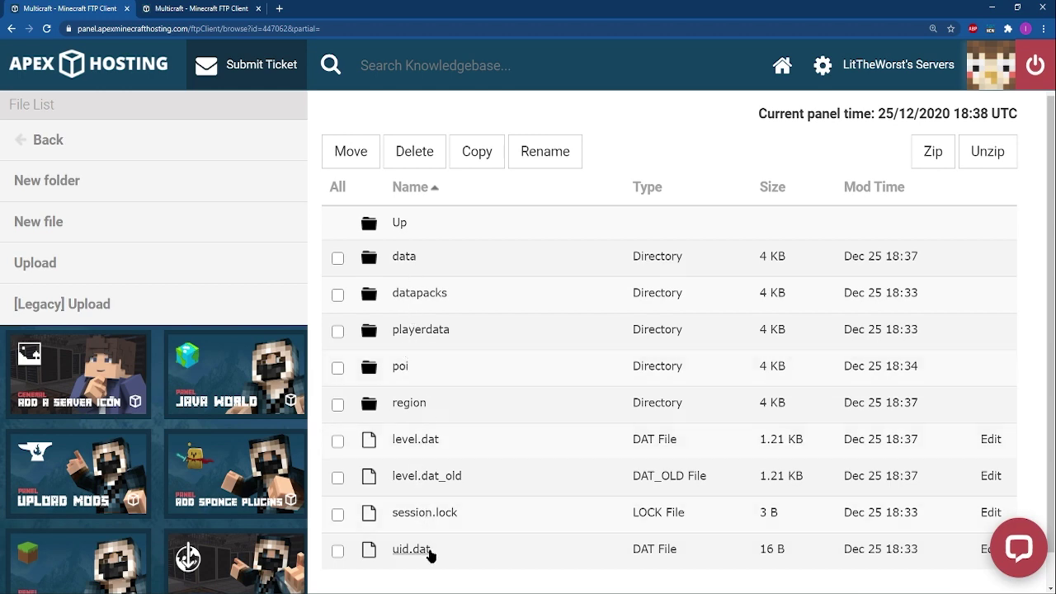
- Switch to the Online server's files and open the laneycraft folder to examine its DIM-1 and DIM1 dimension folders
{"action": "left_click", "coordinate": [239, 8]}
{"action": "scroll", "coordinate": [448, 313], "scroll_direction": "down", "scroll_amount": 2}
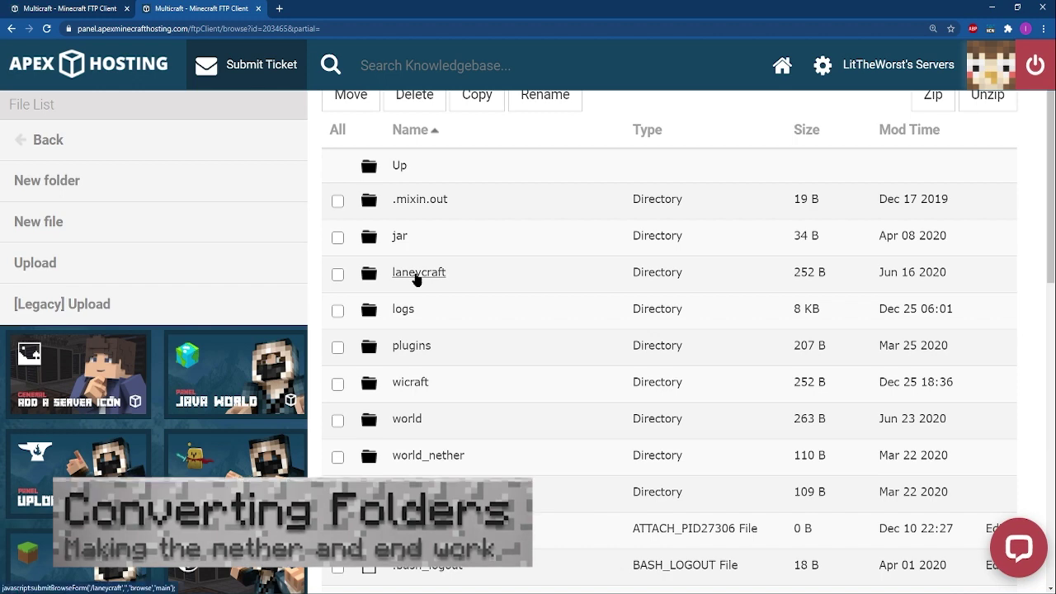
{"action": "left_click", "coordinate": [417, 279]}
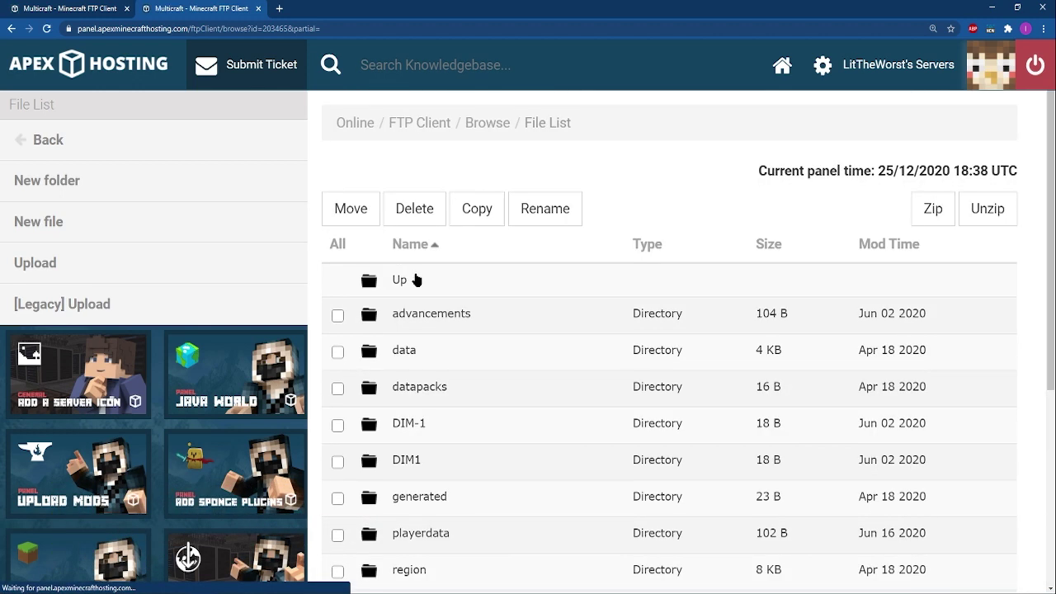
{"action": "scroll", "coordinate": [399, 330], "scroll_direction": "down", "scroll_amount": 2}
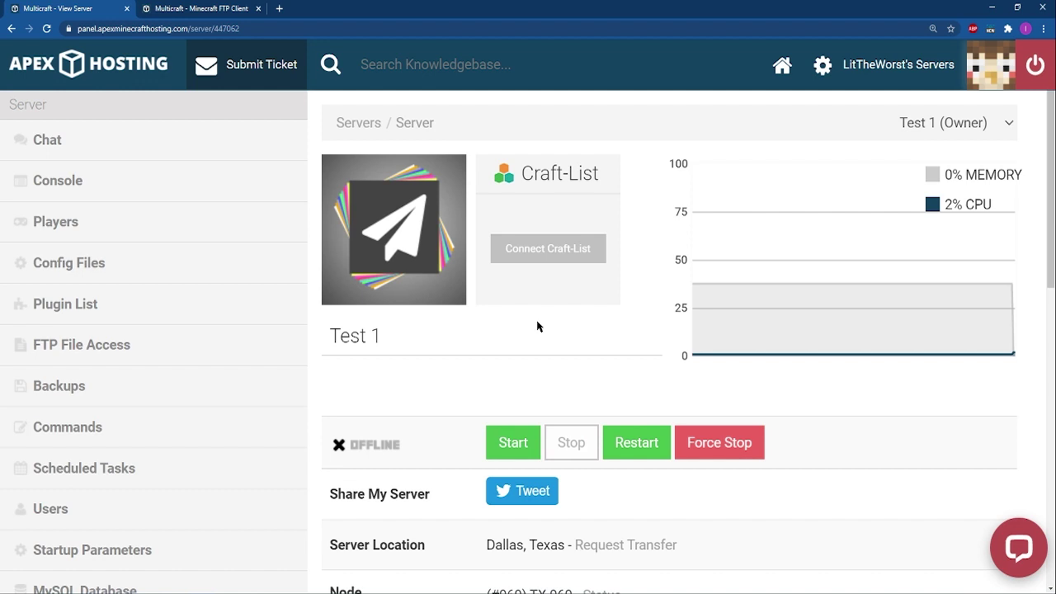
- Try paper_1241245_1245 as the new world name for the Test 1 server, and cancel the world change
{"action": "scroll", "coordinate": [652, 319], "scroll_direction": "down", "scroll_amount": 3}
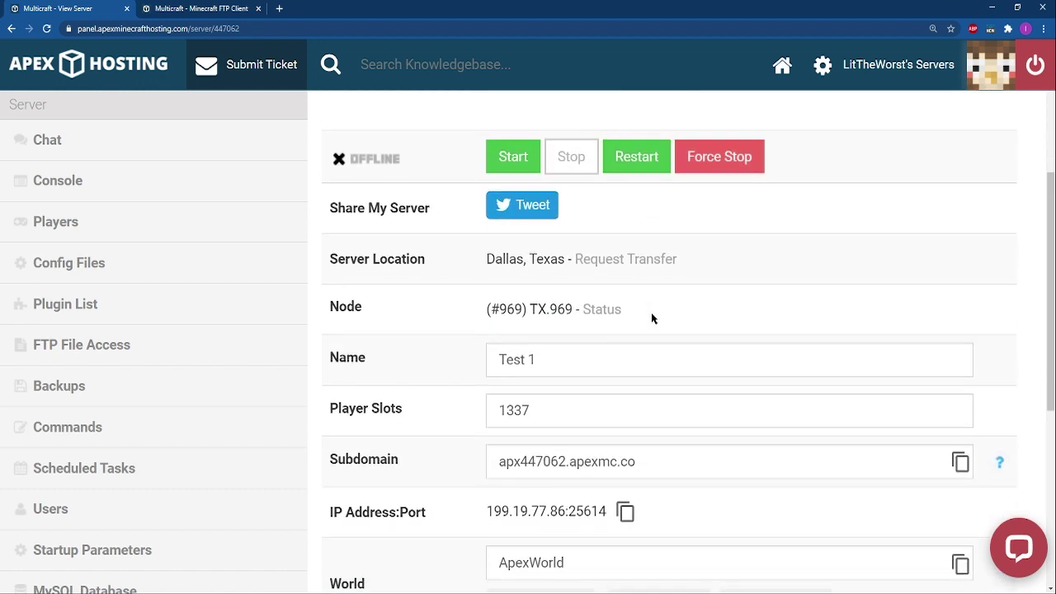
{"action": "scroll", "coordinate": [652, 318], "scroll_direction": "down", "scroll_amount": 2}
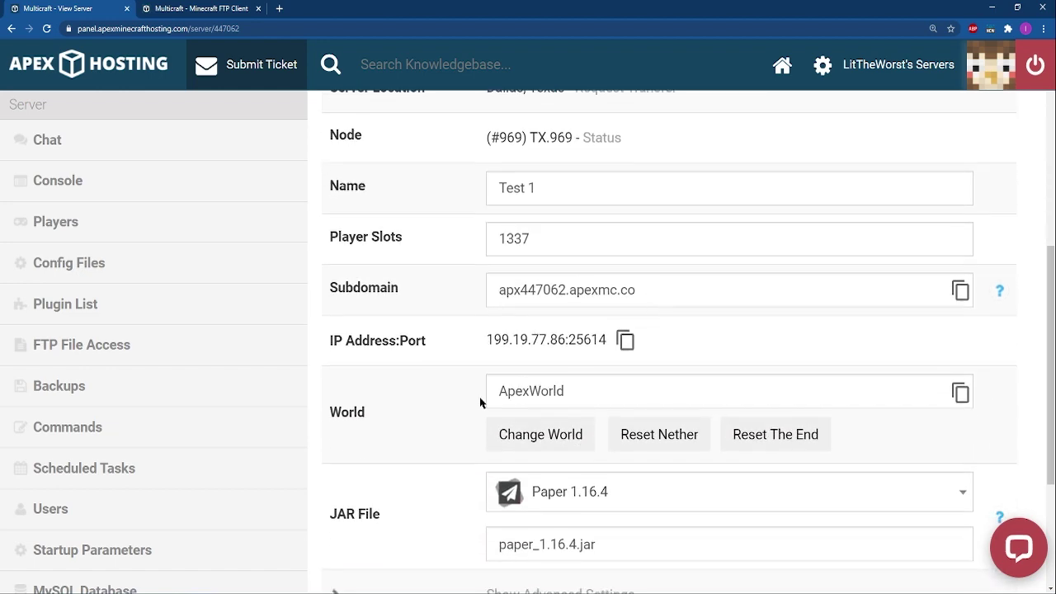
{"action": "left_click", "coordinate": [540, 434]}
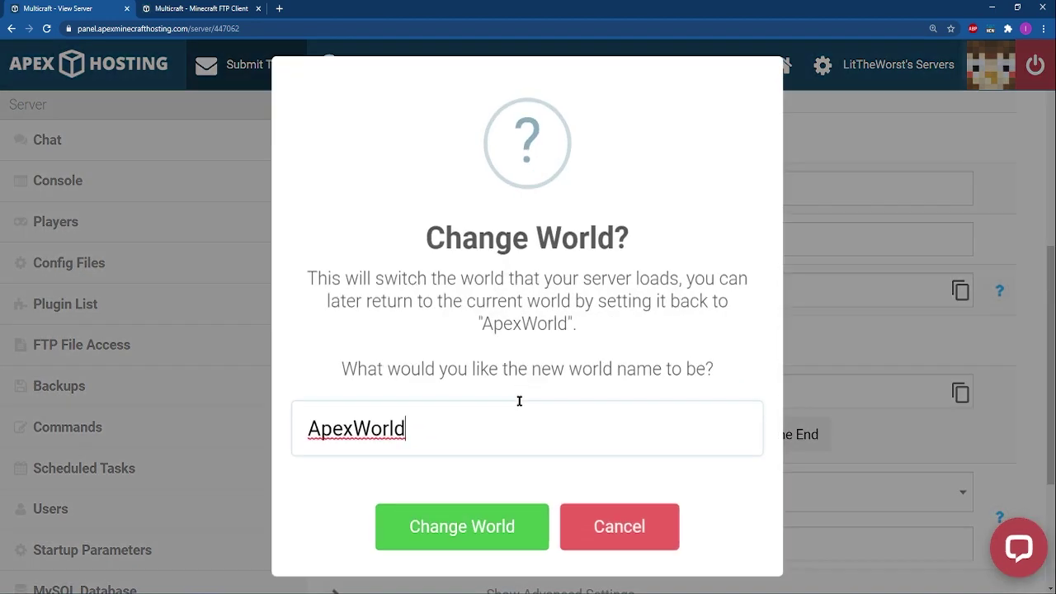
{"action": "left_click_drag", "start_coordinate": [437, 427], "coordinate": [277, 419]}
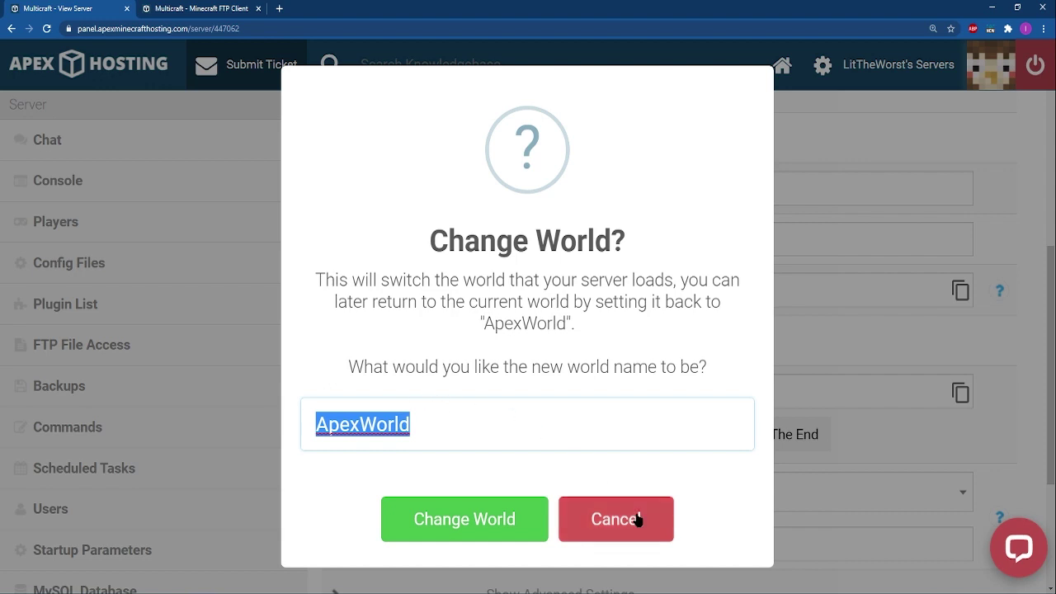
{"action": "left_click", "coordinate": [436, 411]}
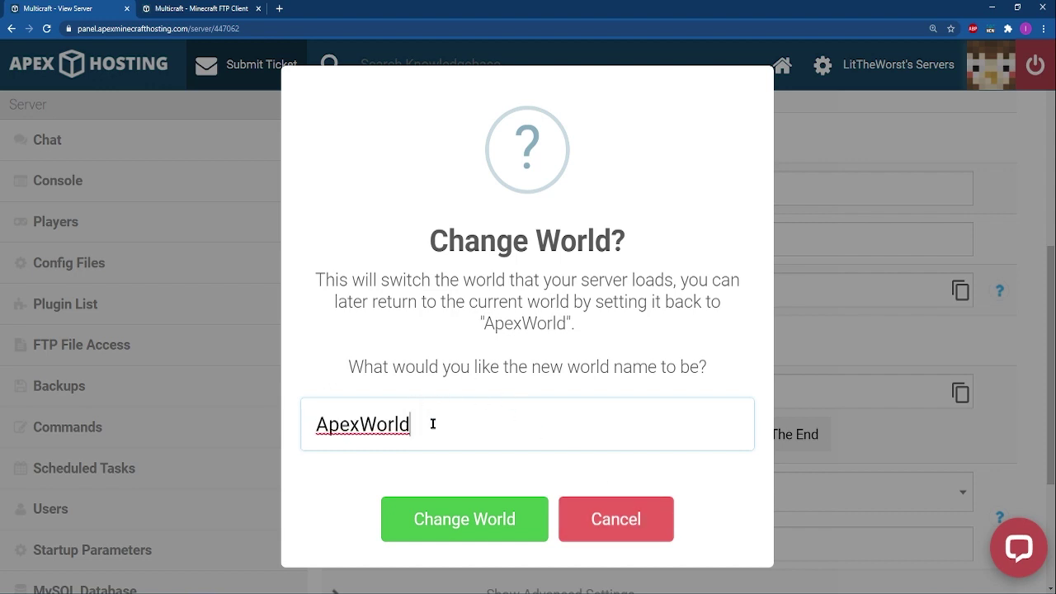
{"action": "left_click_drag", "start_coordinate": [433, 424], "coordinate": [275, 459]}
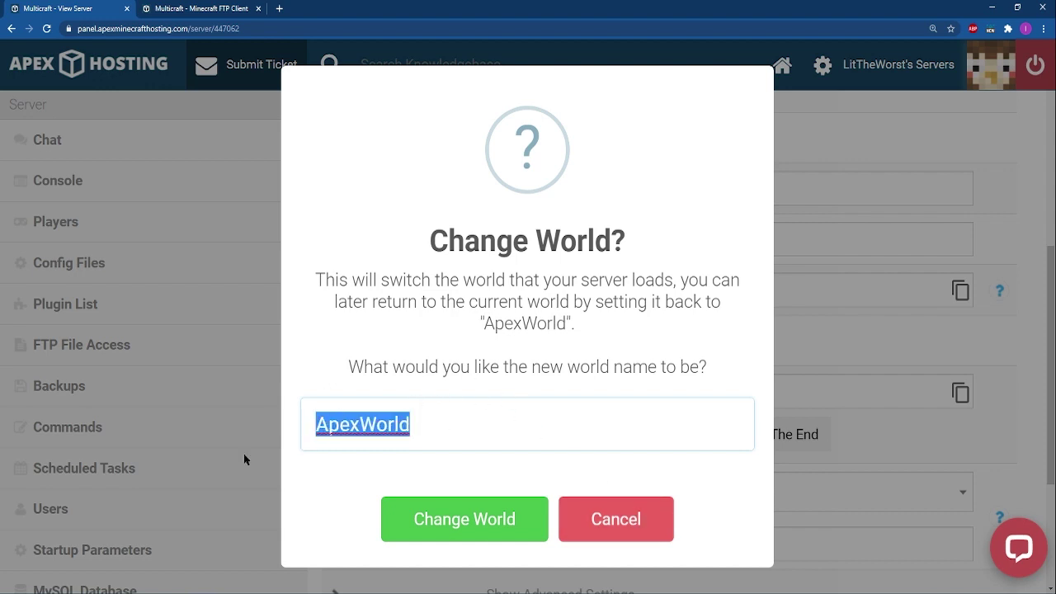
{"action": "type", "text": "paper_"}
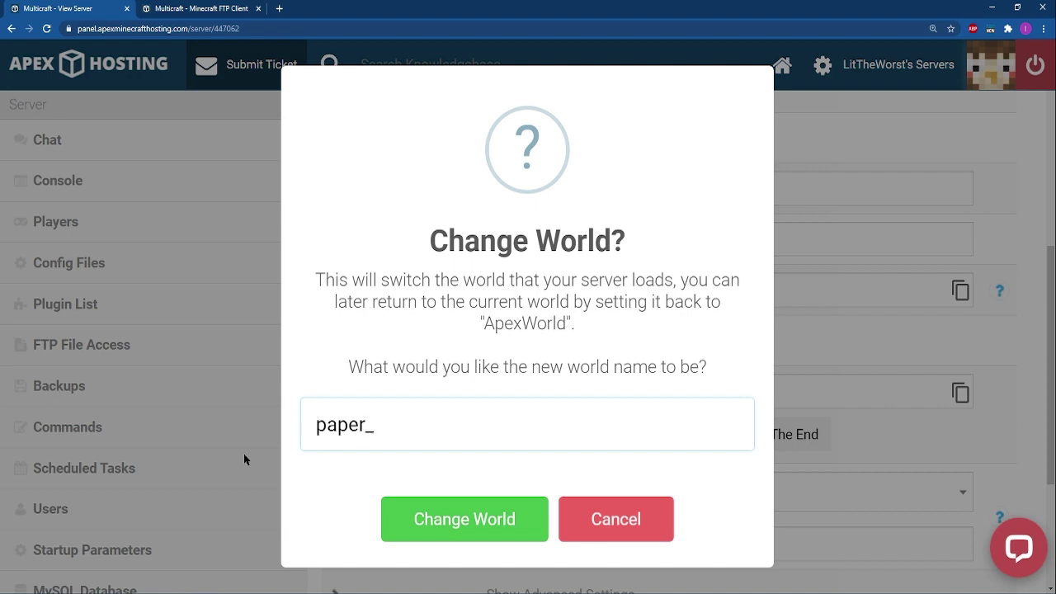
{"action": "type", "text": "1241245_1245"}
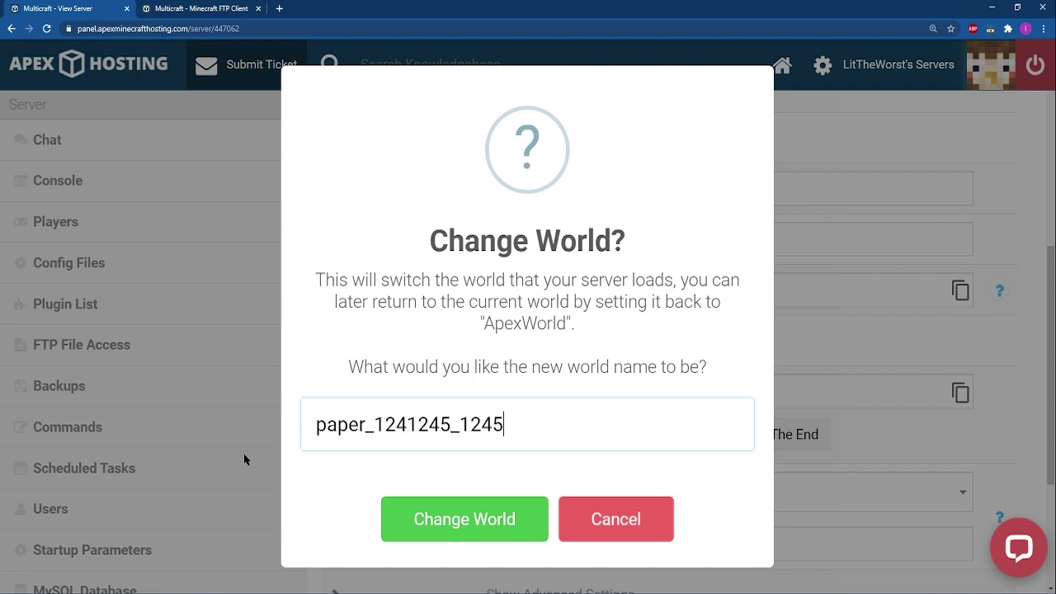
{"action": "left_click", "coordinate": [585, 514]}
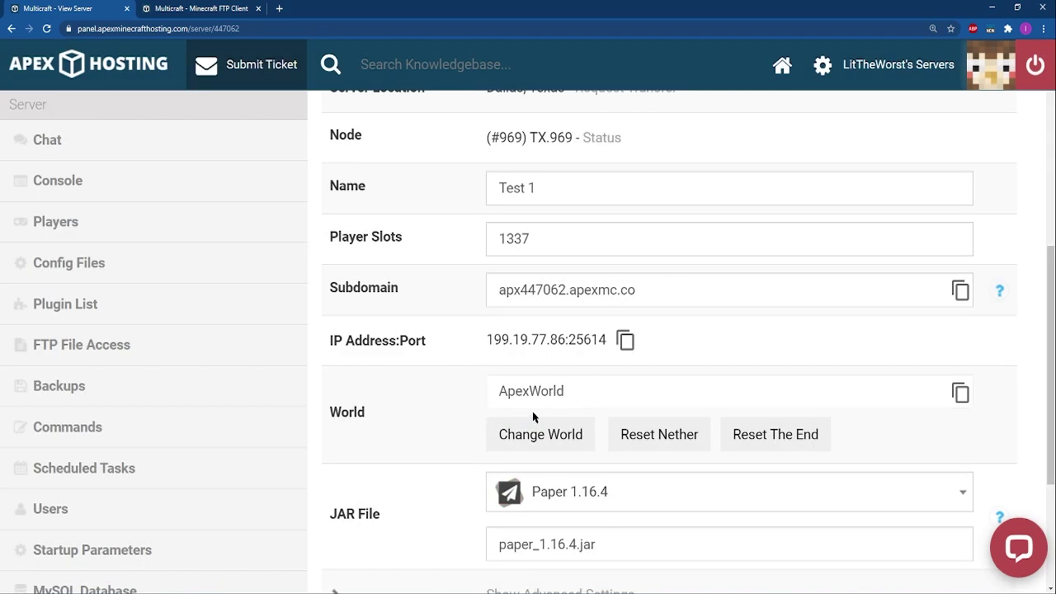
{"action": "left_click", "coordinate": [540, 434]}
{"action": "double_click", "coordinate": [502, 424]}
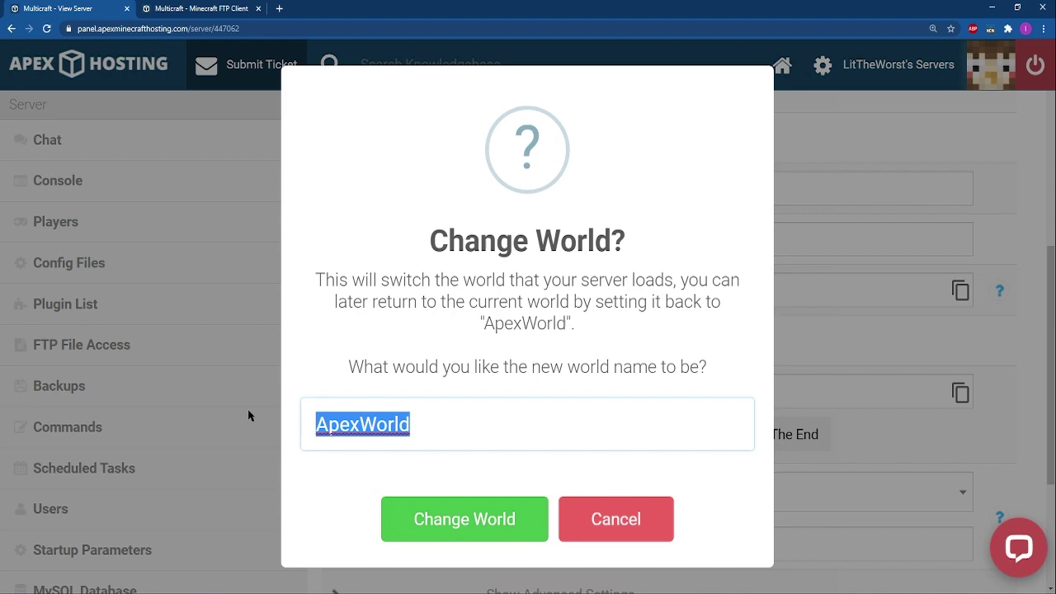
{"action": "left_click", "coordinate": [618, 517]}
- Log in to Test 1's FTP file access with the saved control panel password and look through the ApexWorld folder
{"action": "left_click", "coordinate": [59, 350]}
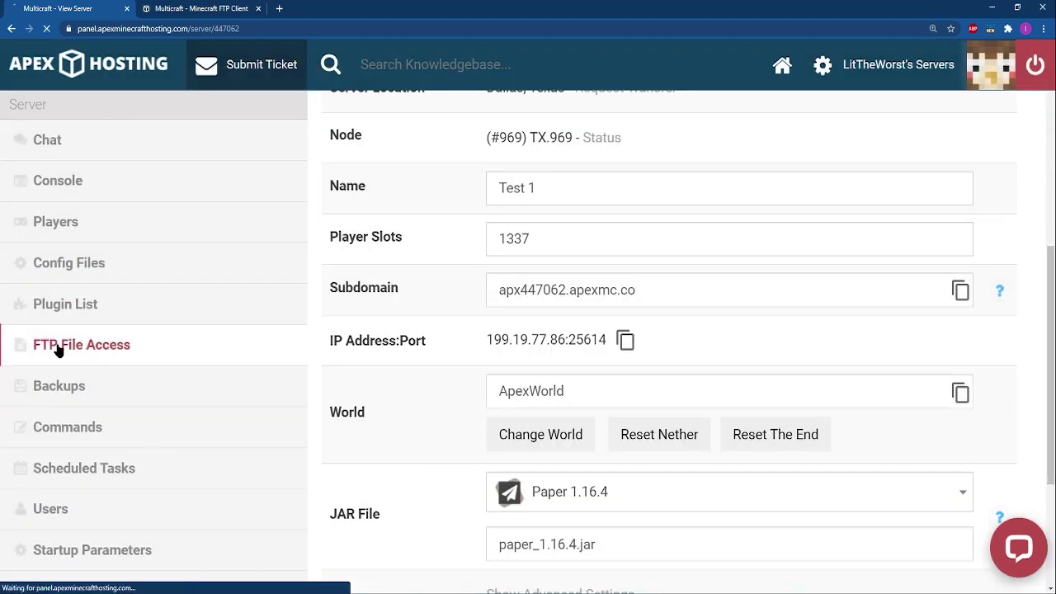
{"action": "left_click", "coordinate": [637, 377]}
{"action": "left_click", "coordinate": [660, 415]}
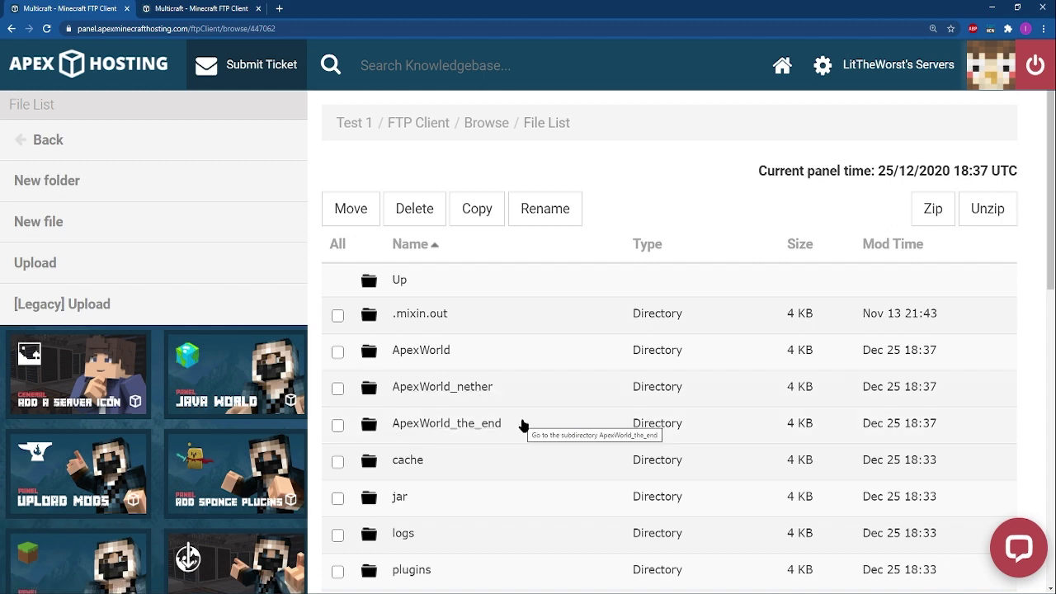
{"action": "left_click", "coordinate": [429, 352]}
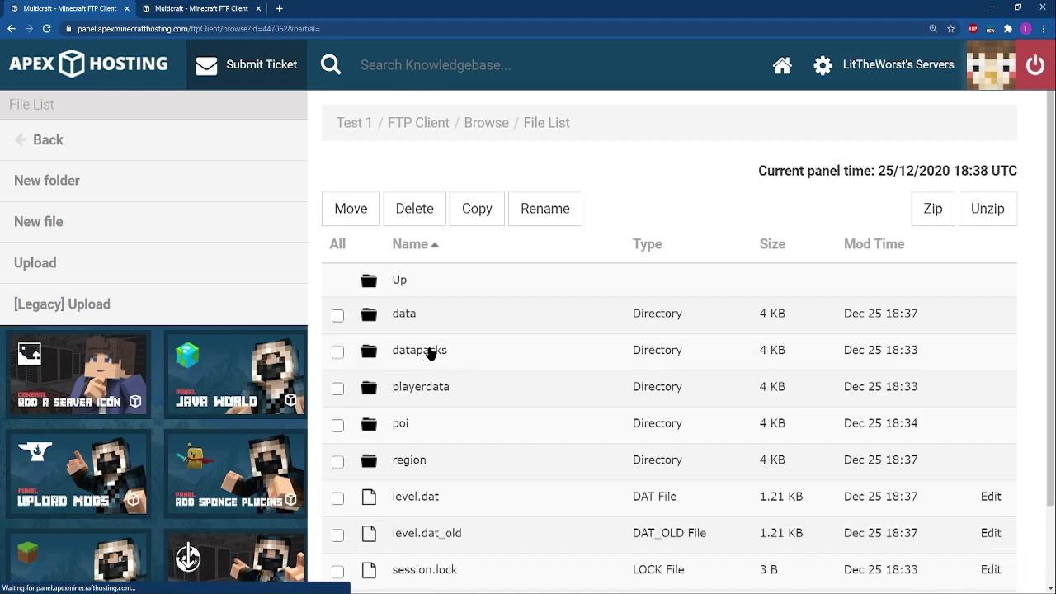
{"action": "scroll", "coordinate": [429, 353], "scroll_direction": "down", "scroll_amount": 1}
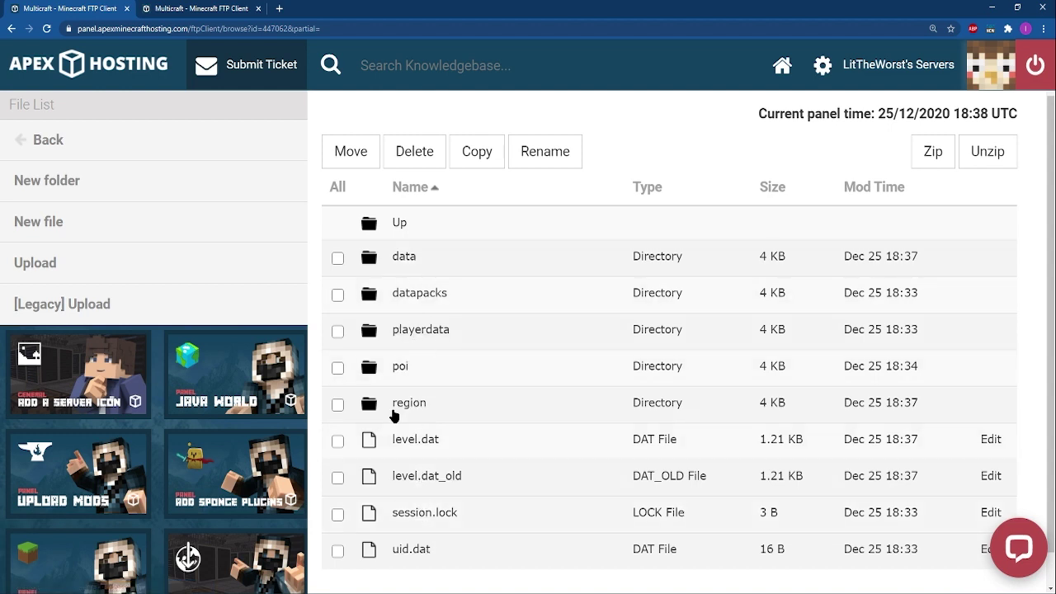
- Go back to the Online server's root files and reopen the laneycraft folder to compare its dimension folders
{"action": "left_click", "coordinate": [399, 222]}
{"action": "scroll", "coordinate": [448, 322], "scroll_direction": "down", "scroll_amount": 1}
{"action": "scroll", "coordinate": [448, 323], "scroll_direction": "down", "scroll_amount": 1}
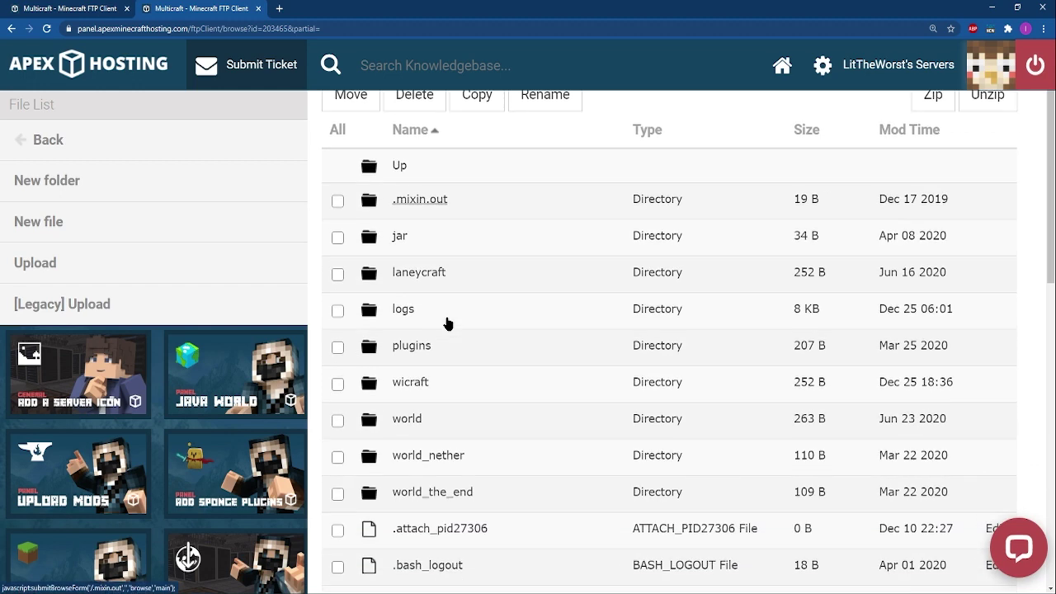
{"action": "left_click", "coordinate": [418, 276]}
{"action": "scroll", "coordinate": [394, 378], "scroll_direction": "down", "scroll_amount": 1}
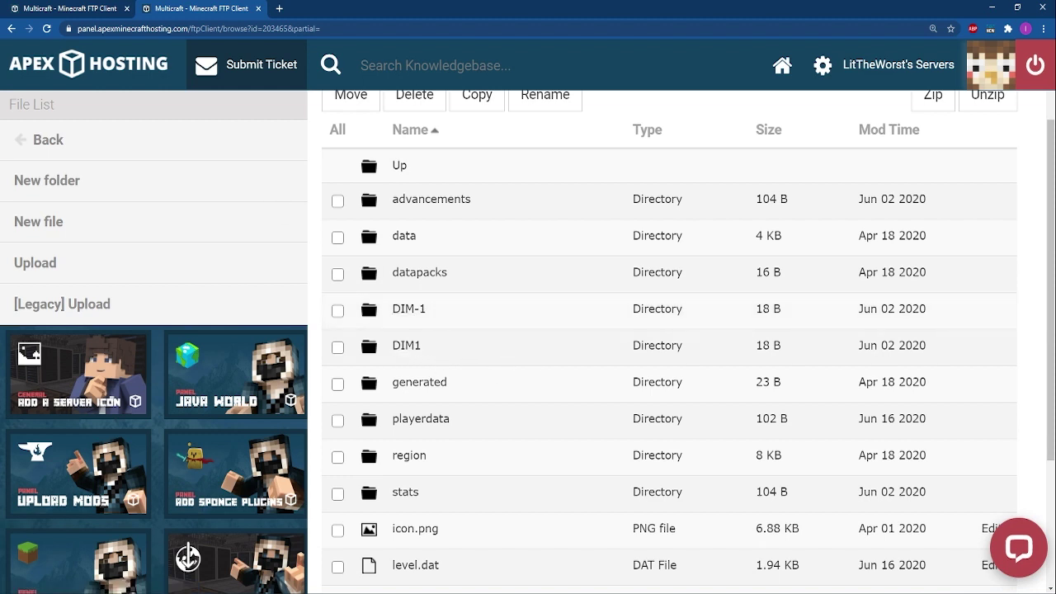
- Return to the Test 1 server's root files and open the ApexWorld_nether folder
{"action": "left_click", "coordinate": [74, 10]}
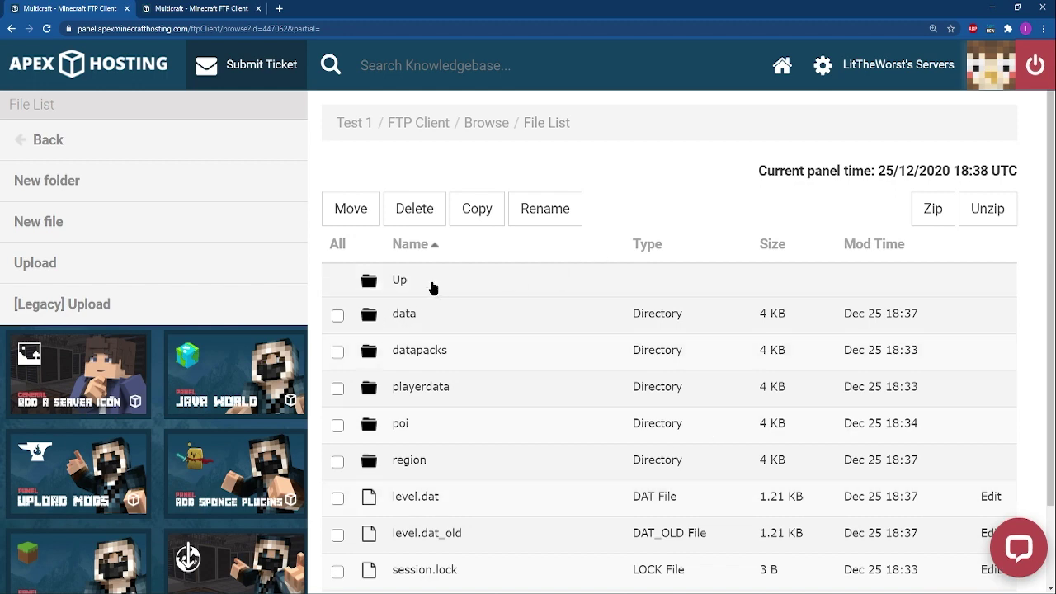
{"action": "left_click", "coordinate": [432, 287]}
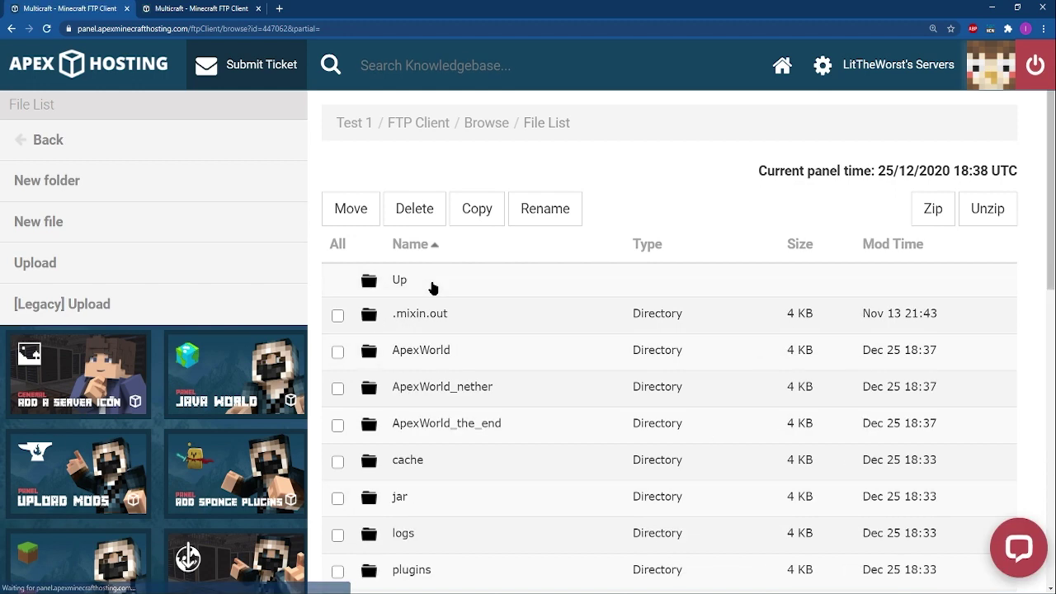
{"action": "scroll", "coordinate": [432, 287], "scroll_direction": "down", "scroll_amount": 1}
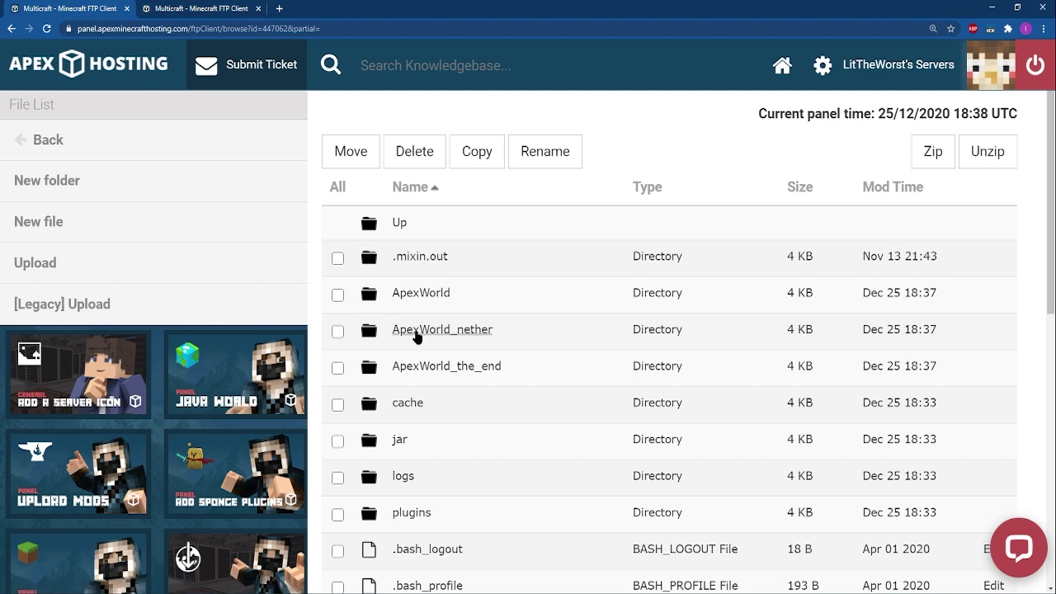
{"action": "left_click", "coordinate": [458, 330]}
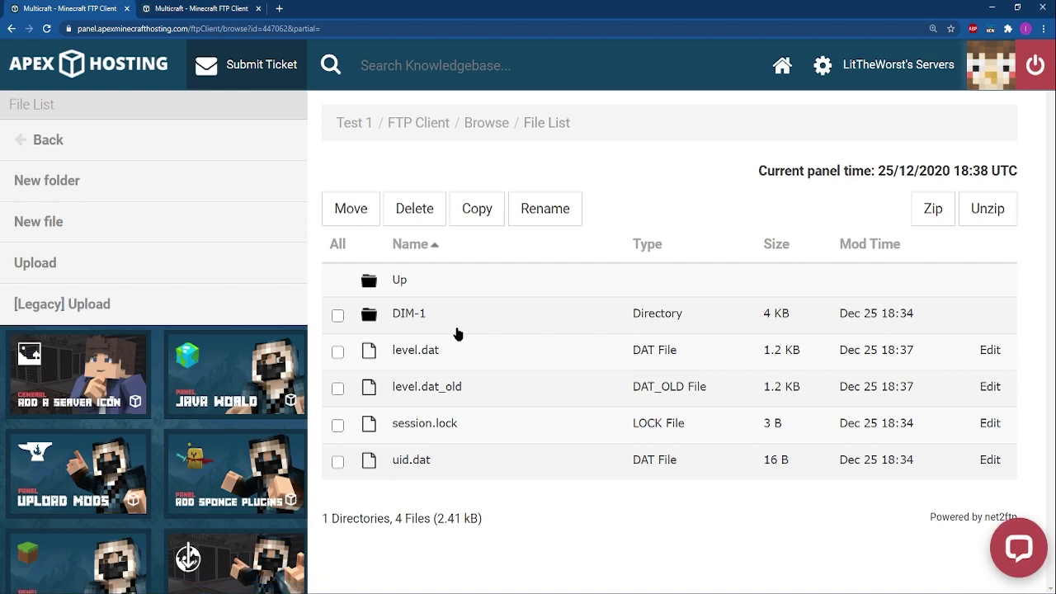
- Move the DIM-1 directory from ApexWorld_nether to the target directory /ApexWorld, keeping its name
{"action": "left_click", "coordinate": [337, 316]}
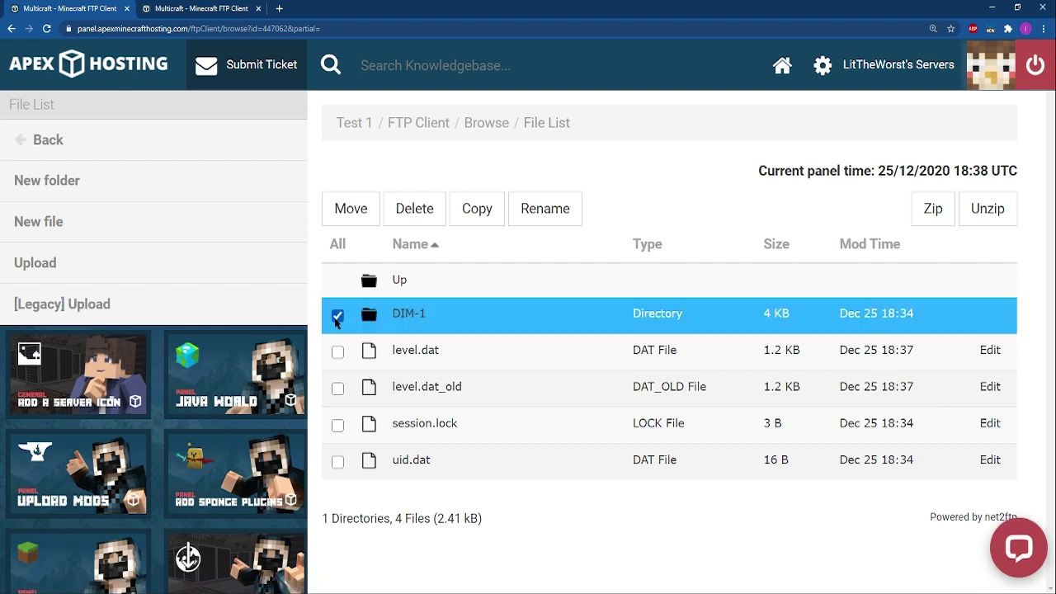
{"action": "left_click", "coordinate": [354, 211]}
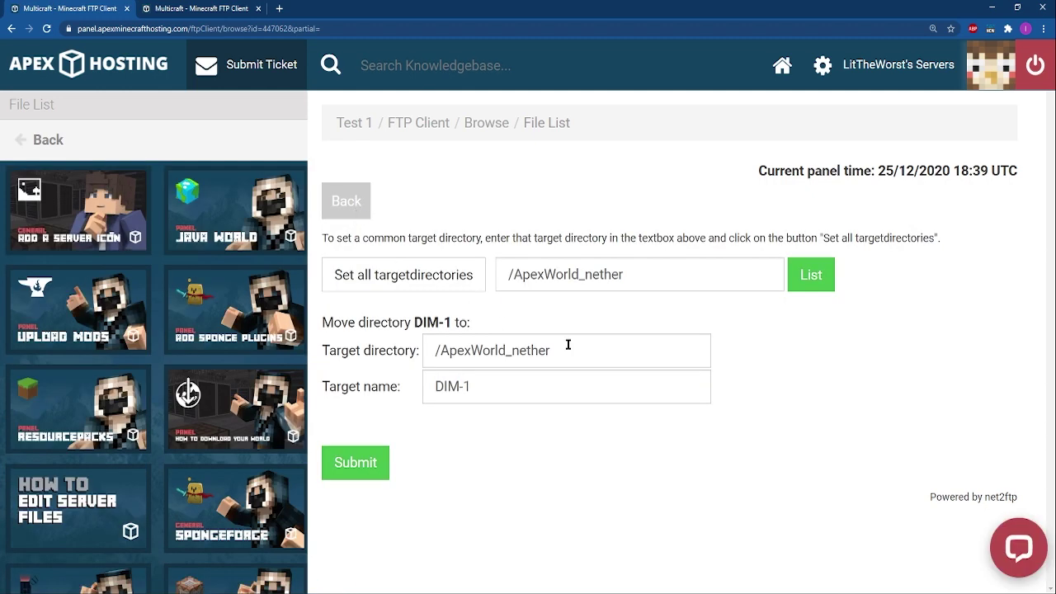
{"action": "left_click_drag", "start_coordinate": [583, 347], "coordinate": [506, 361]}
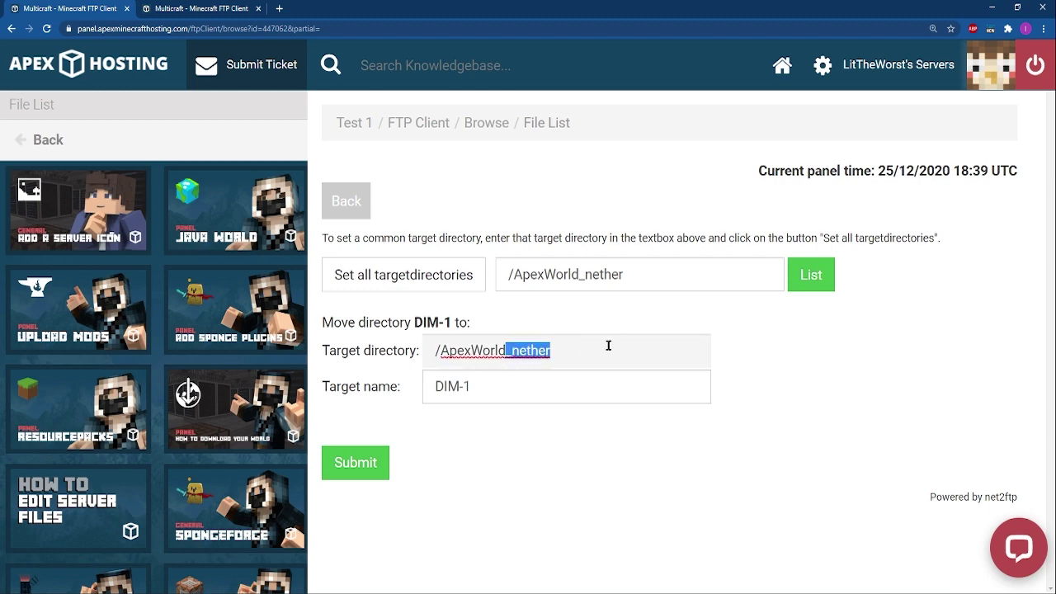
{"action": "left_click_drag", "start_coordinate": [608, 345], "coordinate": [511, 366]}
{"action": "key", "text": "BackSpace"}
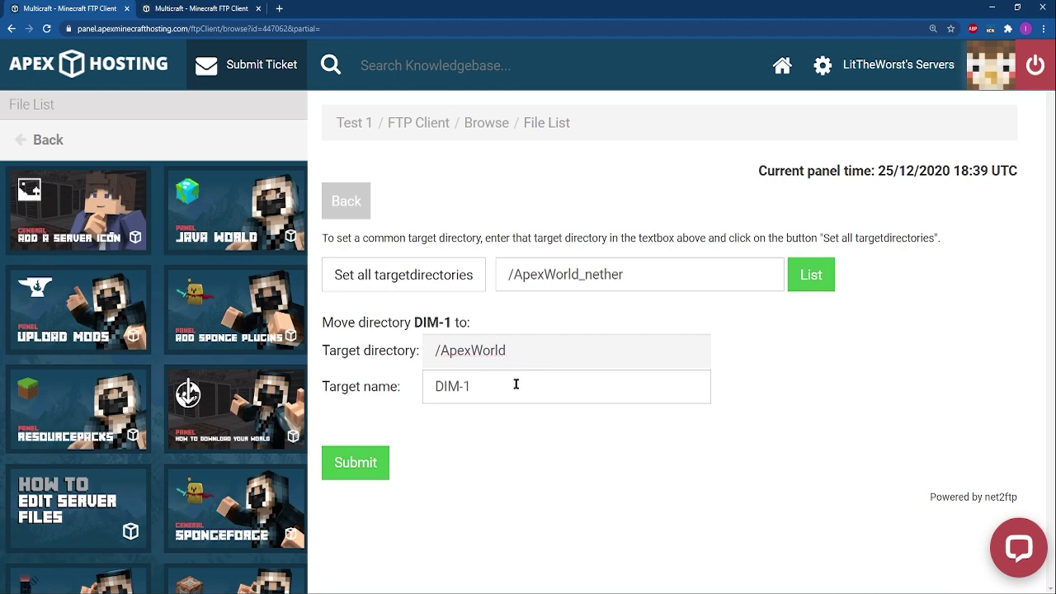
{"action": "left_click", "coordinate": [522, 452]}
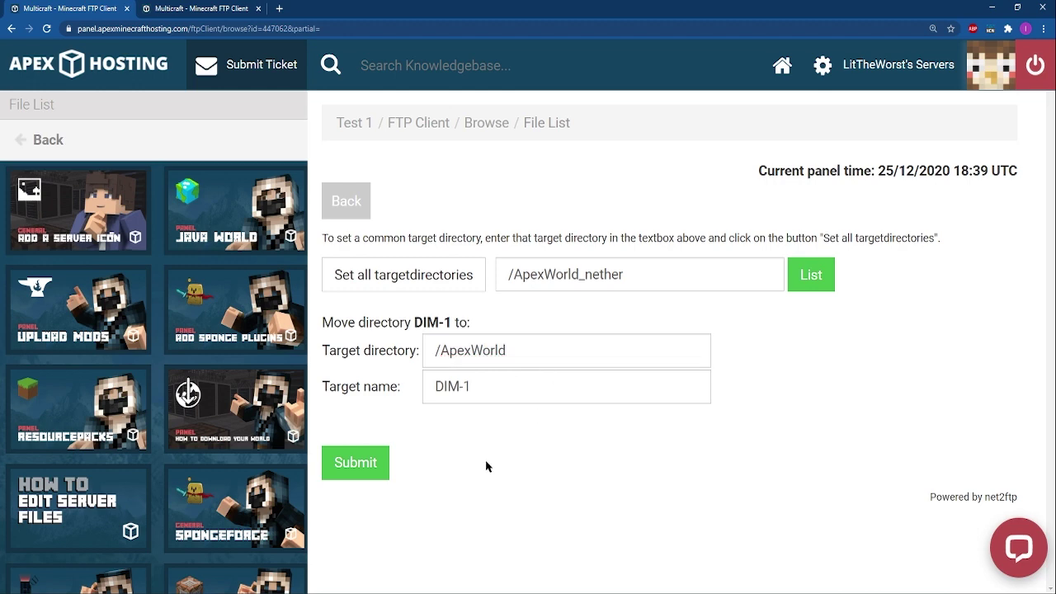
{"action": "left_click", "coordinate": [368, 472]}
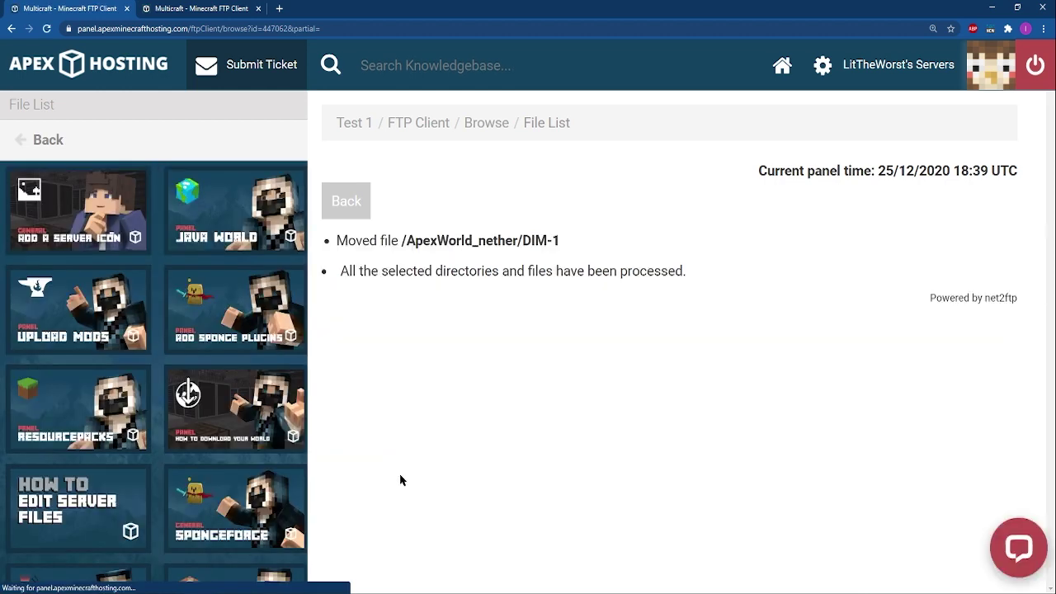
- Return to the root files and open the ApexWorld folder to check for the moved DIM-1 directory
{"action": "left_click", "coordinate": [350, 206]}
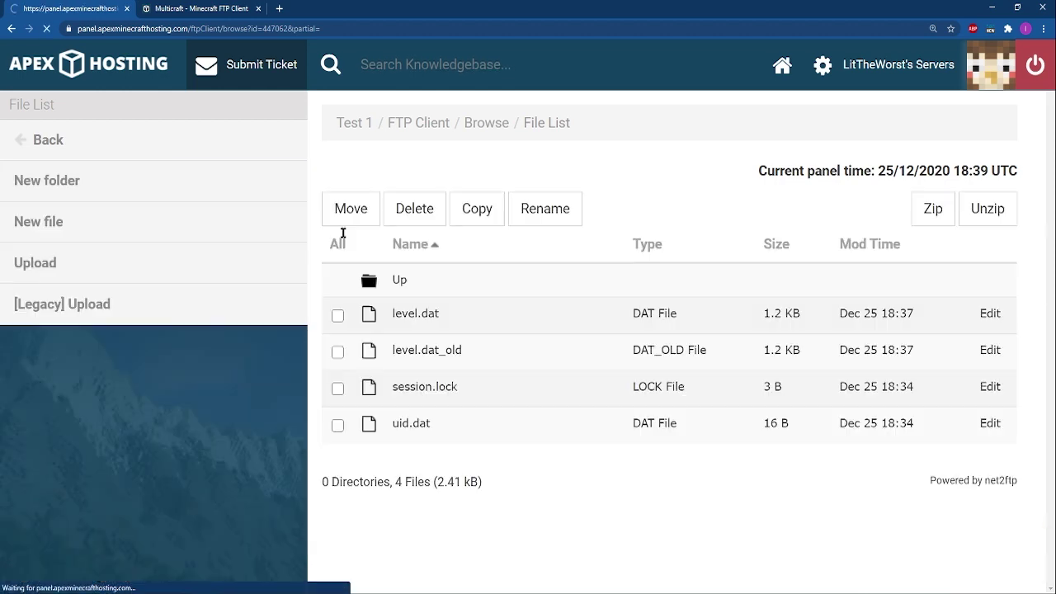
{"action": "left_click", "coordinate": [401, 281]}
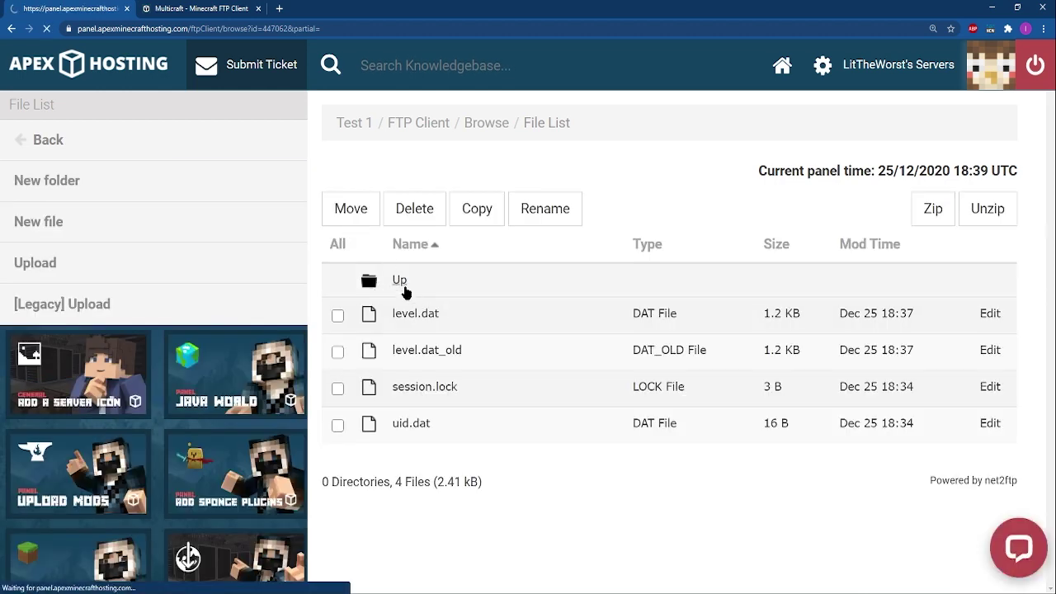
{"action": "left_click", "coordinate": [421, 360]}
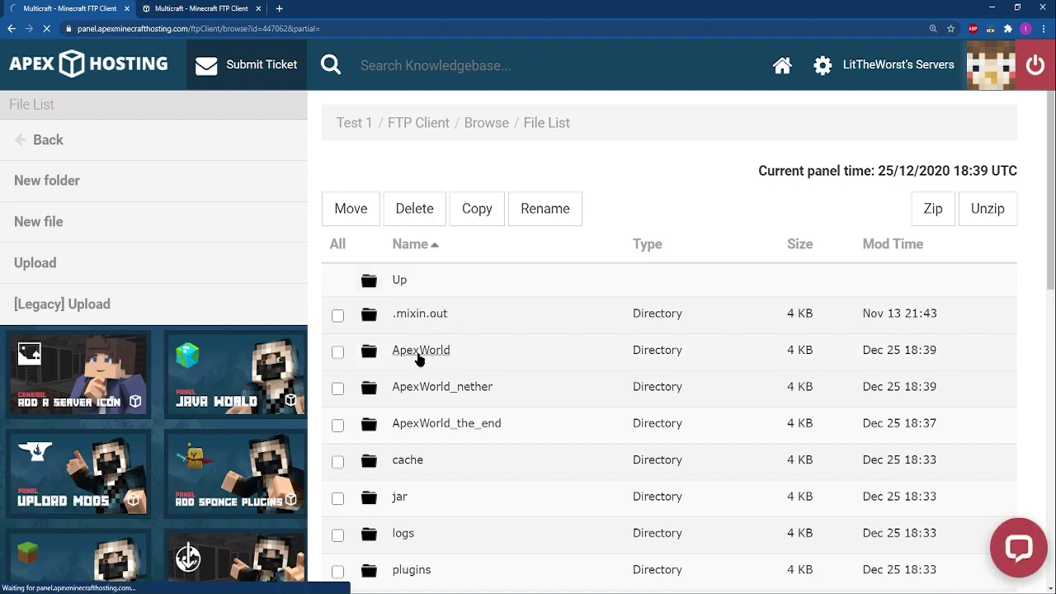
{"action": "scroll", "coordinate": [415, 364], "scroll_direction": "down", "scroll_amount": 2}
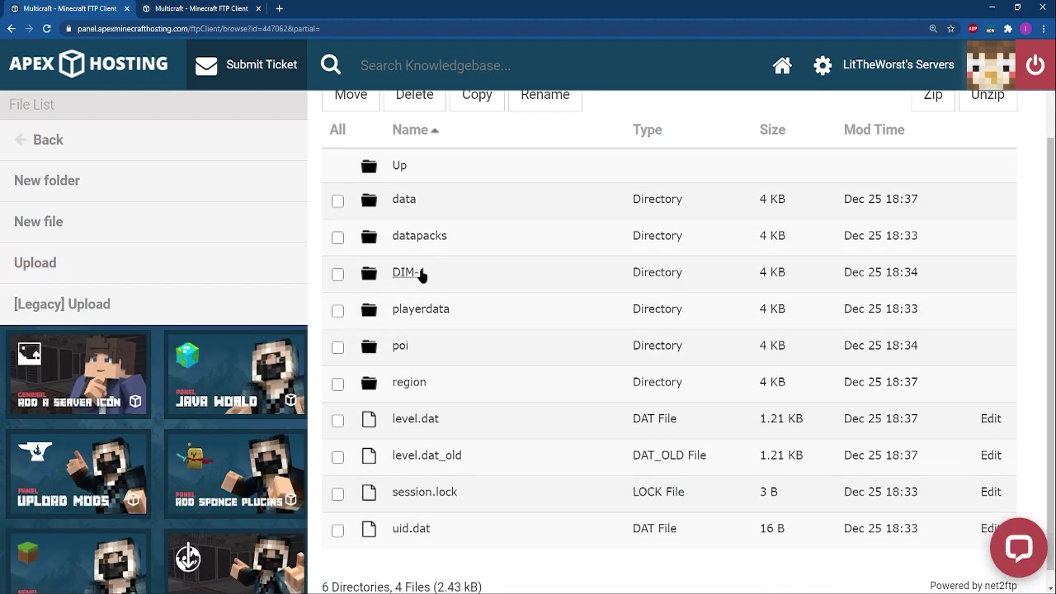
- Go back up to the root files and open the ApexWorld_the_end folder
{"action": "left_click", "coordinate": [415, 175]}
{"action": "scroll", "coordinate": [471, 377], "scroll_direction": "down", "scroll_amount": 1}
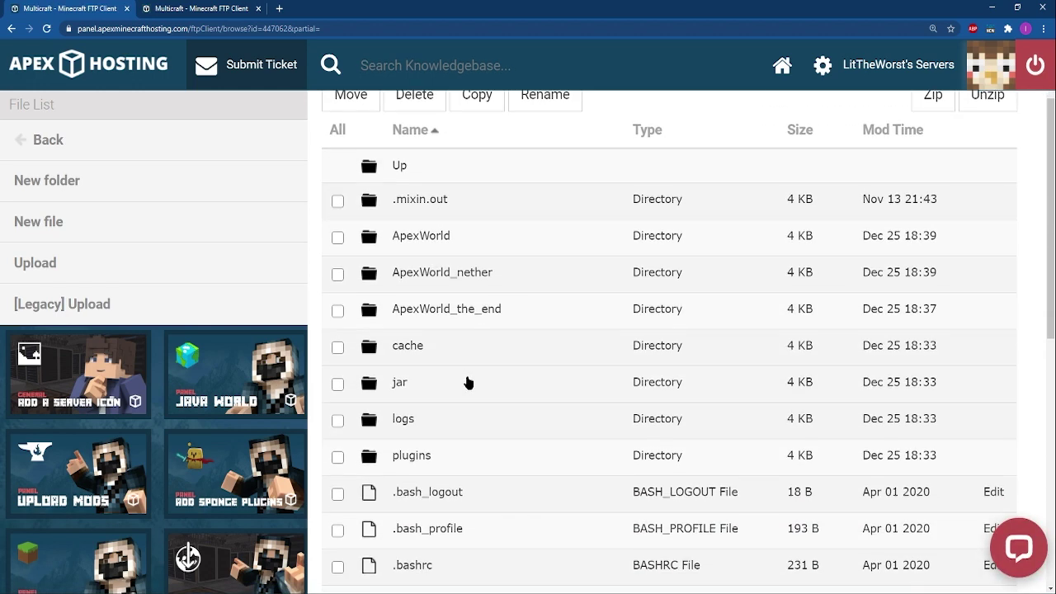
{"action": "left_click", "coordinate": [479, 311]}
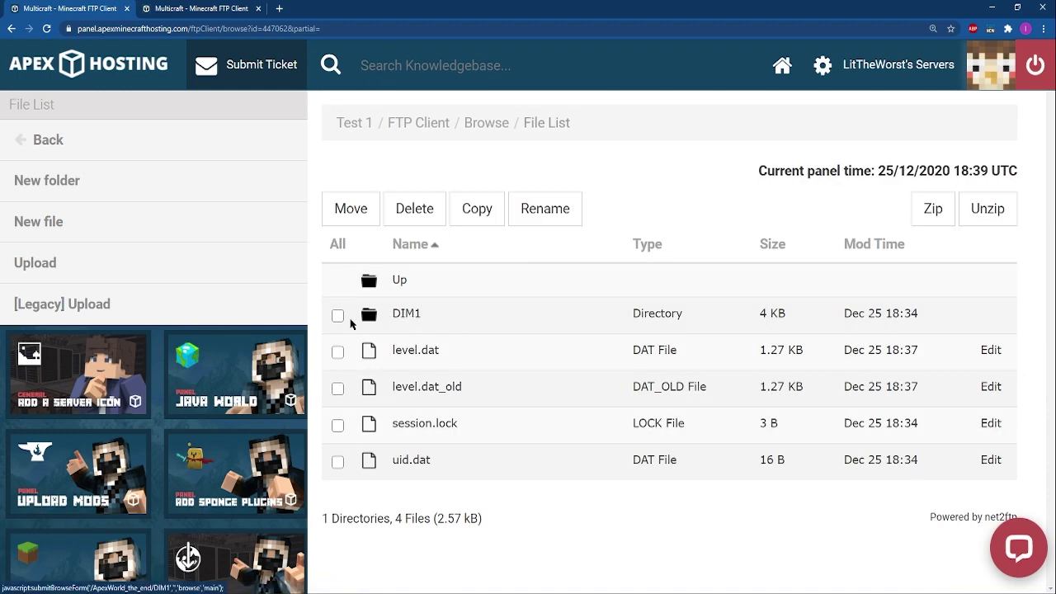
- Move the DIM1 directory from ApexWorld_the_end to the target directory /ApexWorld, keeping its name
{"action": "left_click", "coordinate": [338, 317]}
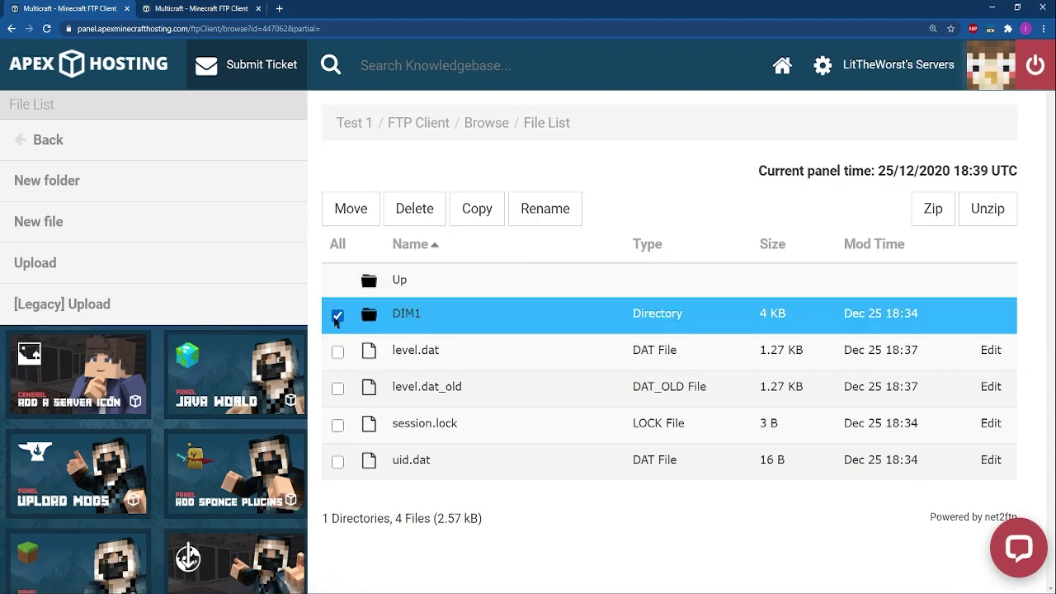
{"action": "left_click", "coordinate": [368, 222]}
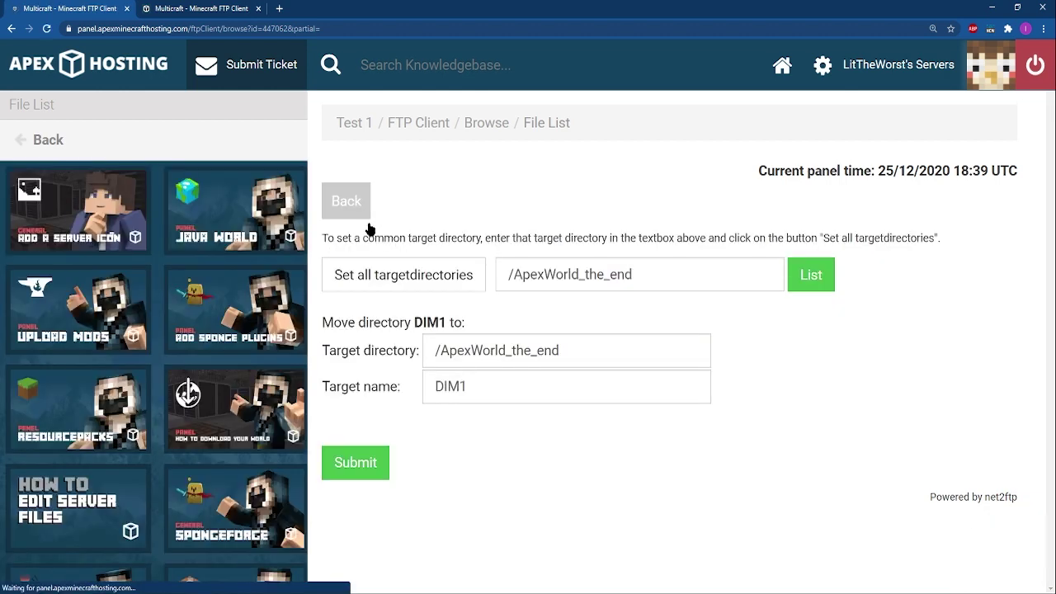
{"action": "left_click", "coordinate": [578, 350]}
{"action": "left_click_drag", "start_coordinate": [577, 349], "coordinate": [509, 359]}
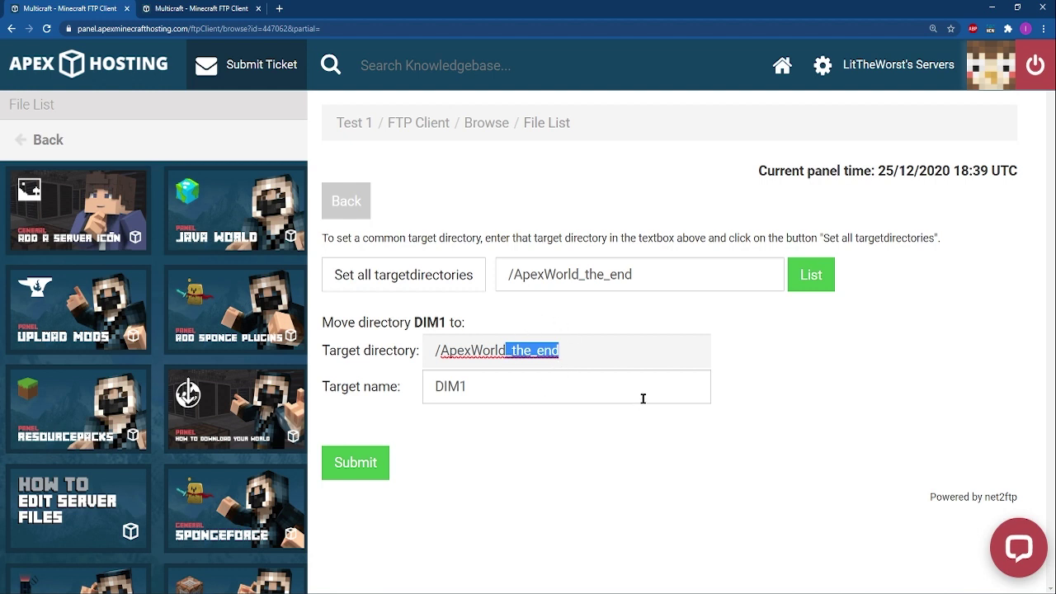
{"action": "key", "text": "BackSpace"}
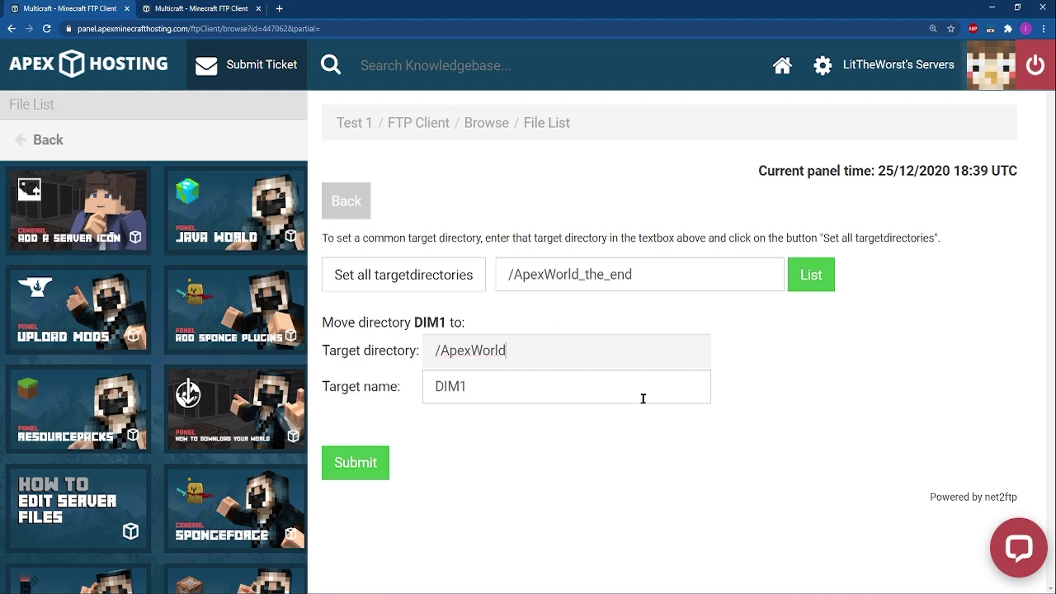
{"action": "left_click", "coordinate": [358, 459]}
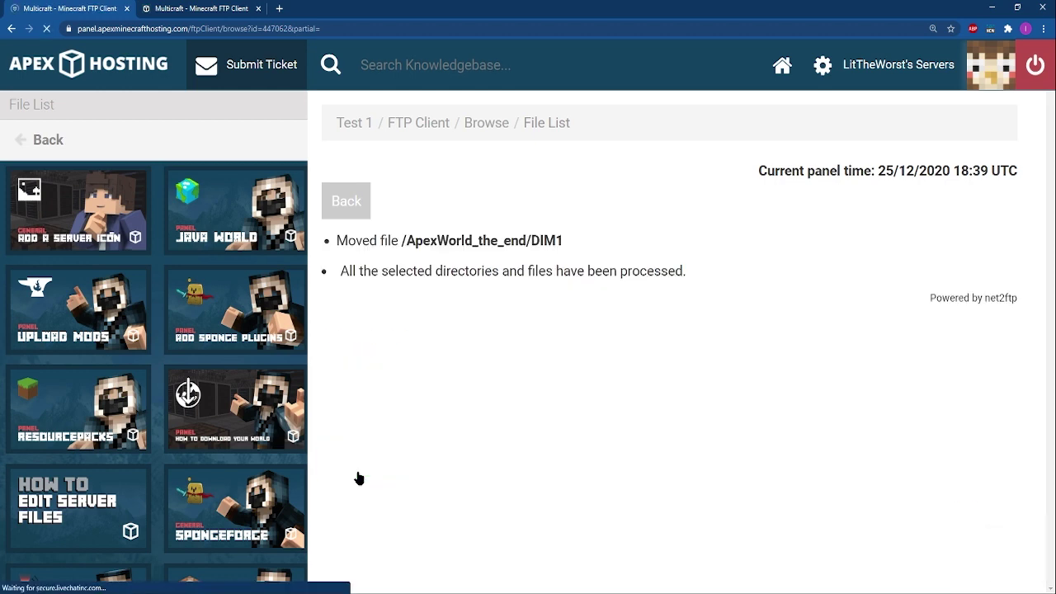
- Return to the root files and open the ApexWorld folder to check for both the DIM-1 and DIM1 directories
{"action": "left_click", "coordinate": [360, 212]}
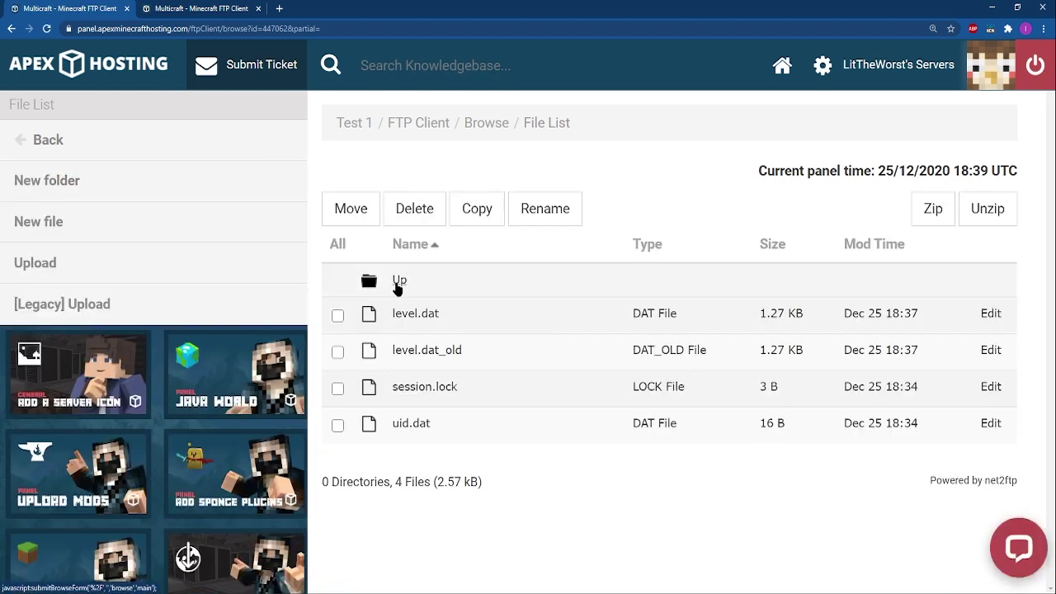
{"action": "left_click", "coordinate": [398, 282]}
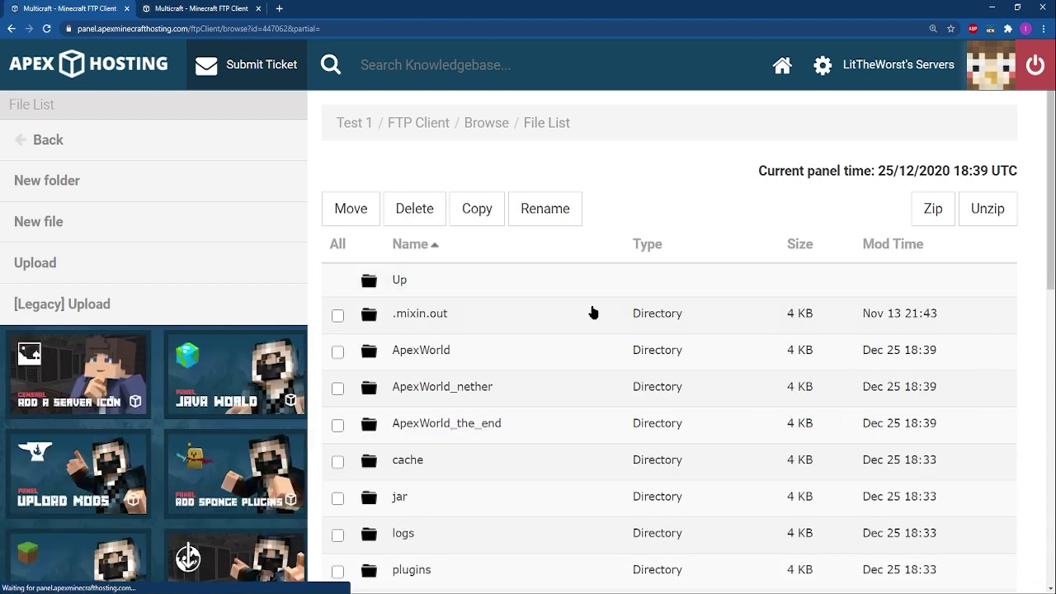
{"action": "scroll", "coordinate": [435, 307], "scroll_direction": "down", "scroll_amount": 2}
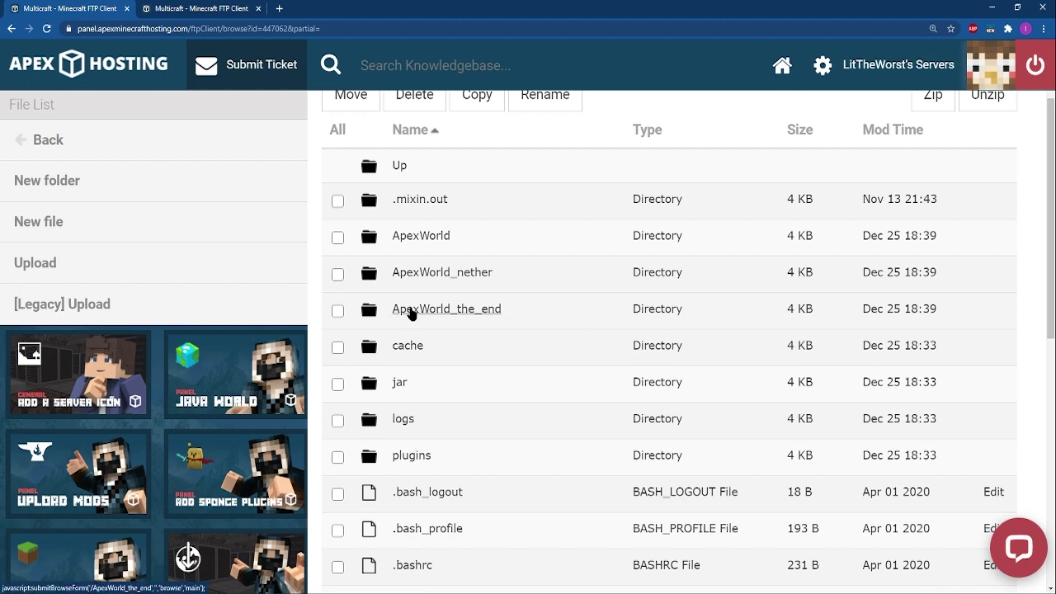
{"action": "left_click", "coordinate": [422, 236]}
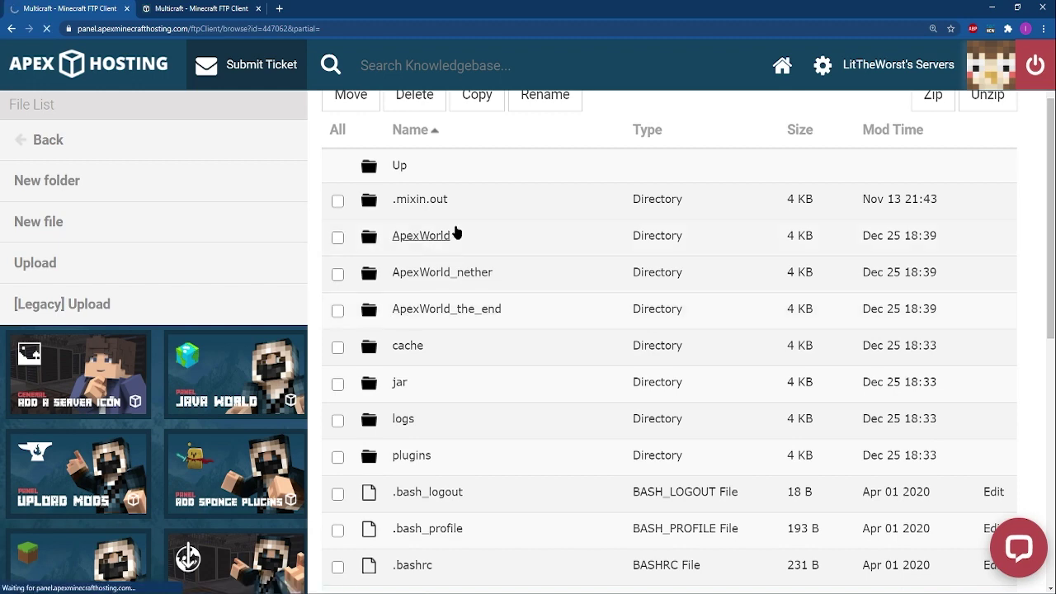
{"action": "scroll", "coordinate": [400, 365], "scroll_direction": "down", "scroll_amount": 1}
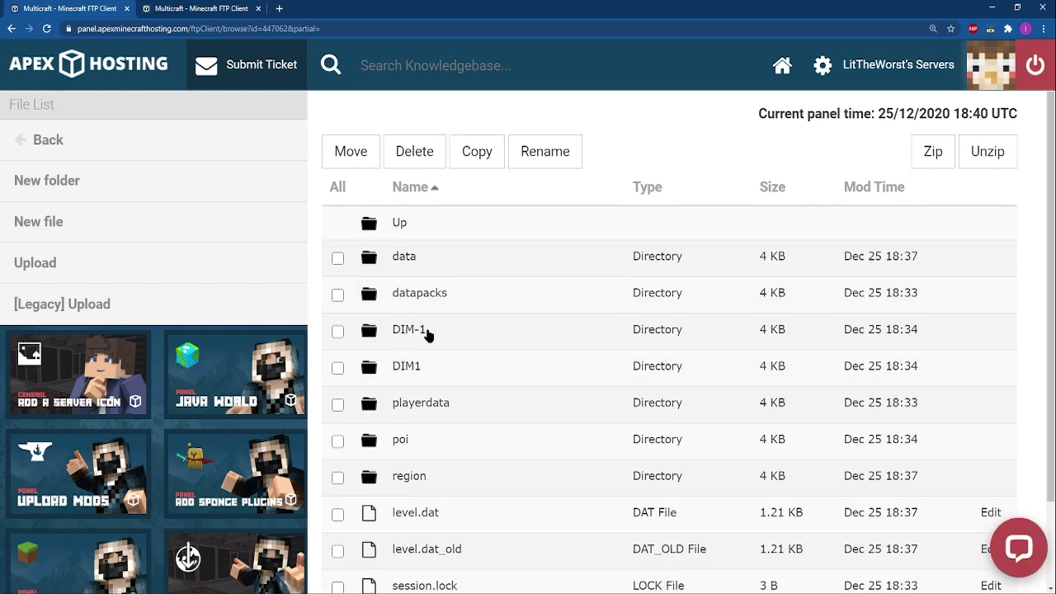